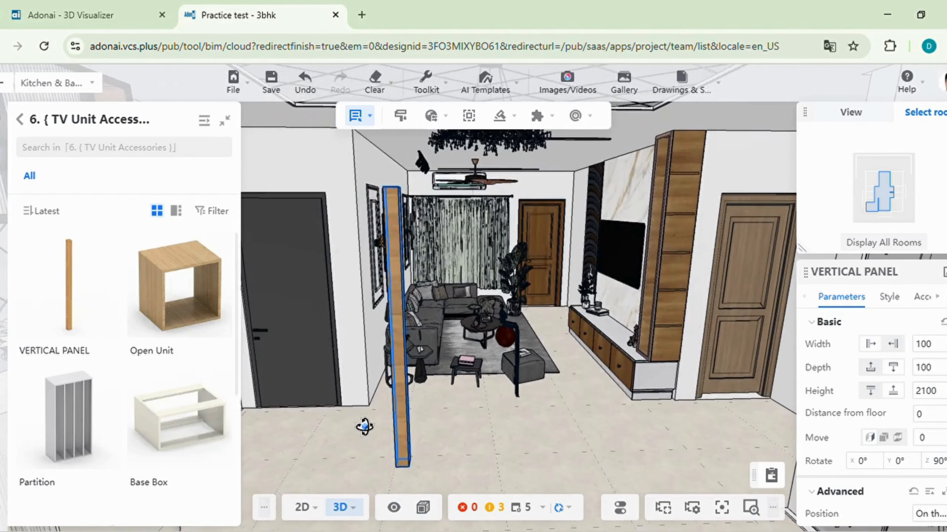
- Duplicate the standing vertical panel and place the copy on the floor at the original panel
left_click(528, 436)
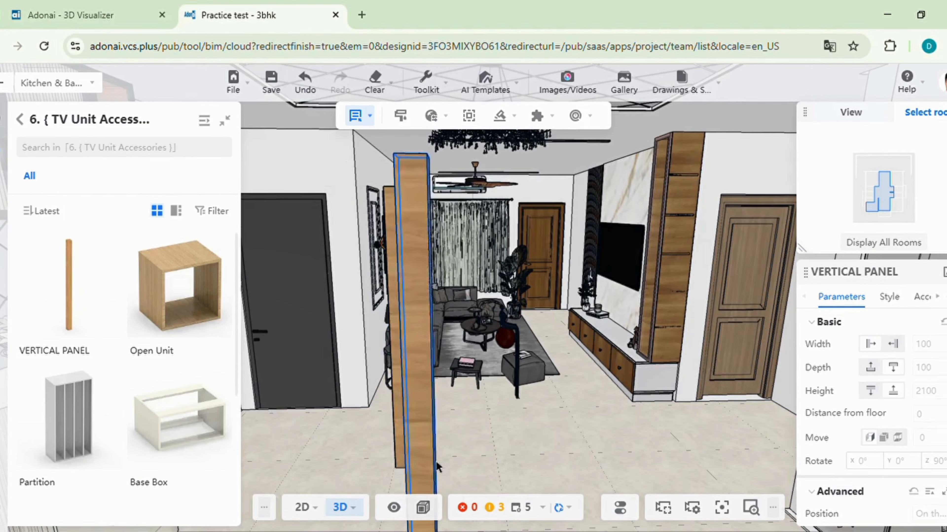
left_click(409, 398)
left_click_drag(448, 486, 394, 472)
mouse_move(440, 424)
left_click(434, 363)
scroll(412, 460, "down", 2)
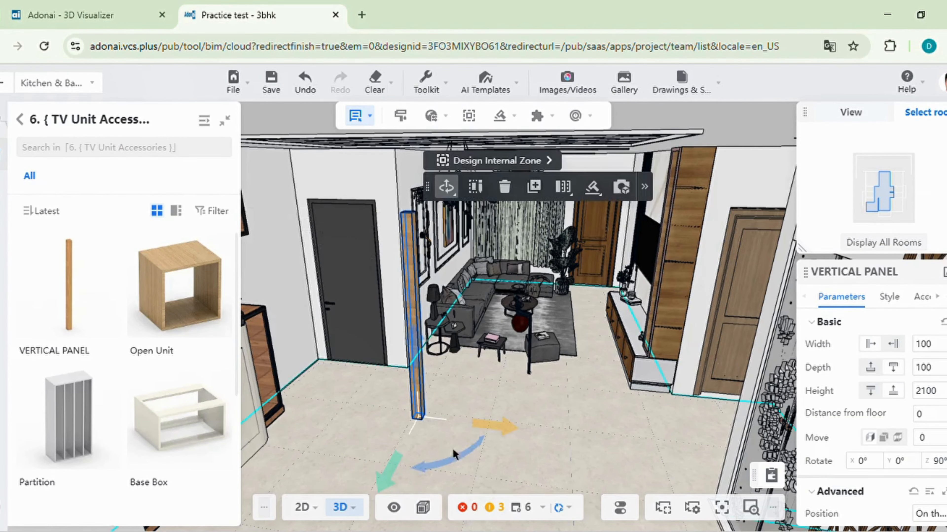
- Move the copied vertical panel sideways beside the original and set the gap between them to 100 mm
left_click_drag(511, 431, 542, 436)
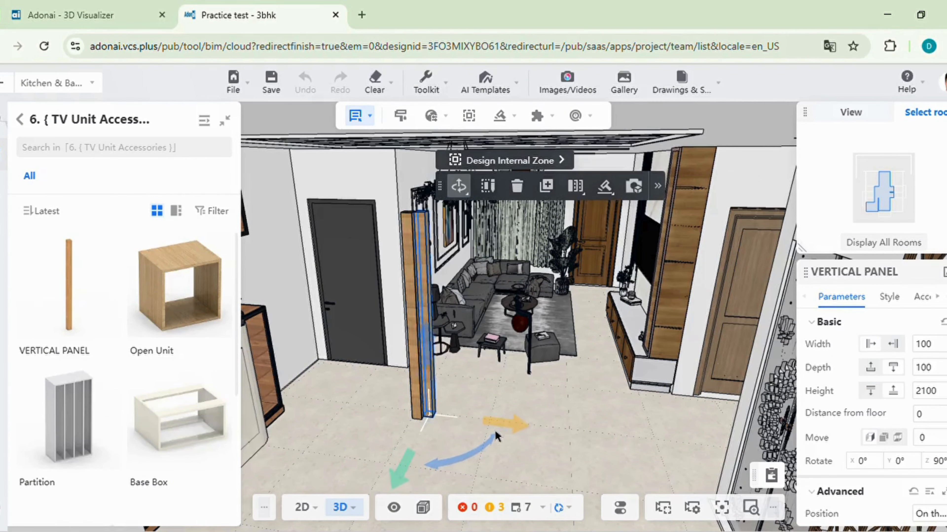
key("Down")
key("Down")
key("Down")
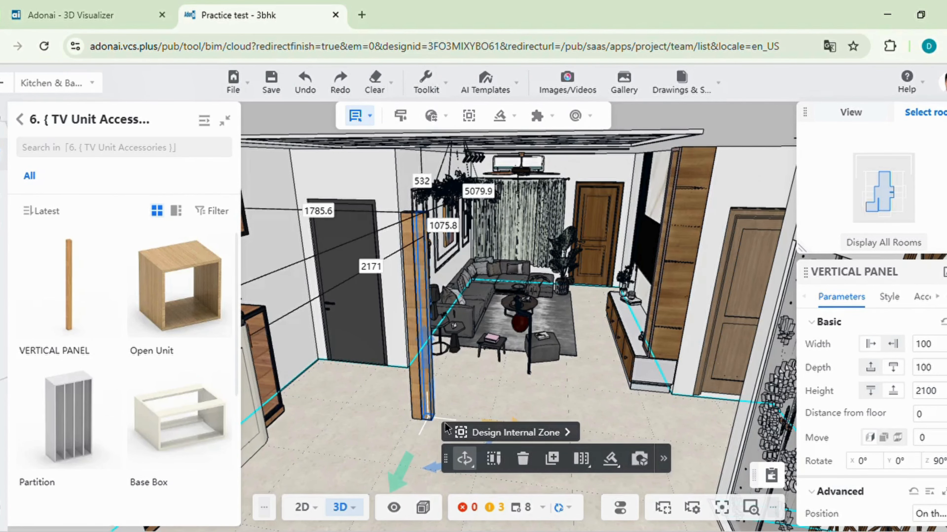
key("Right")
key("Right")
key("Right")
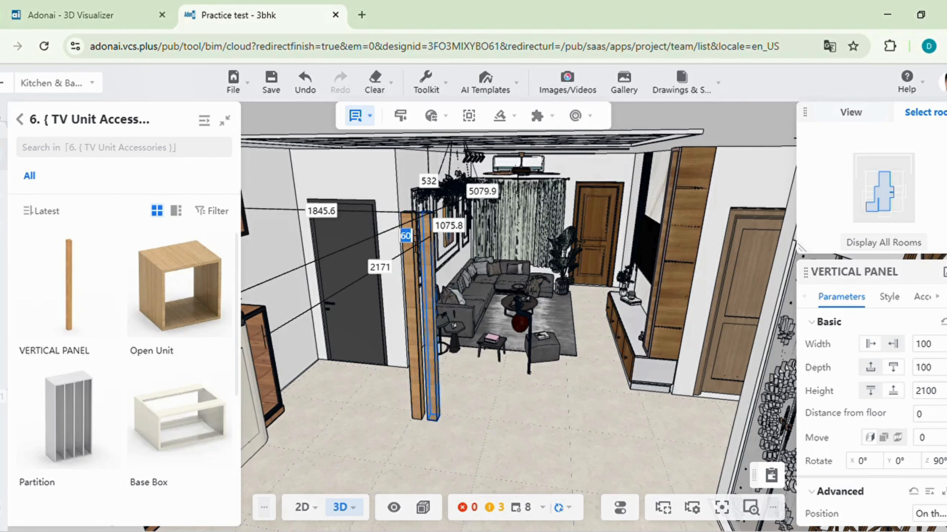
key("Right")
key("Right")
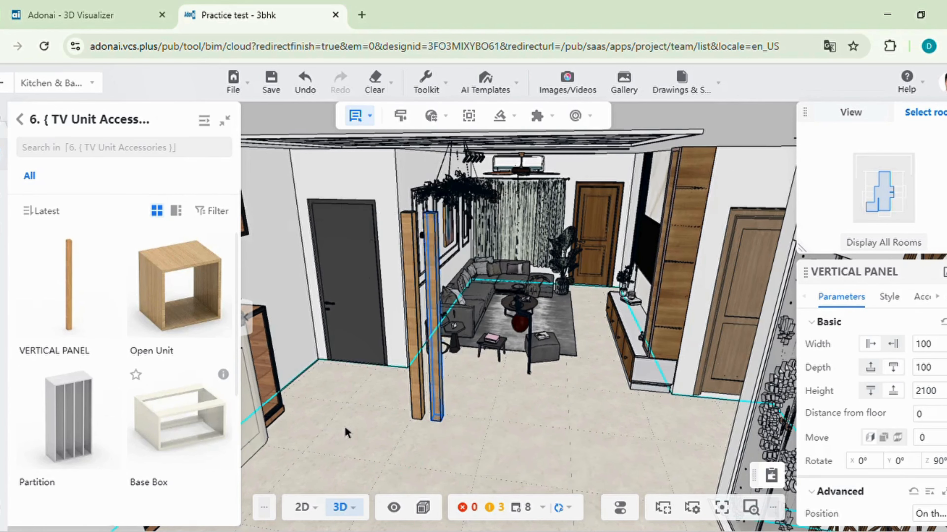
- Duplicate the second vertical panel to form a third beside it, and set the gap between them to 100 mm
left_click_drag(347, 432, 354, 421)
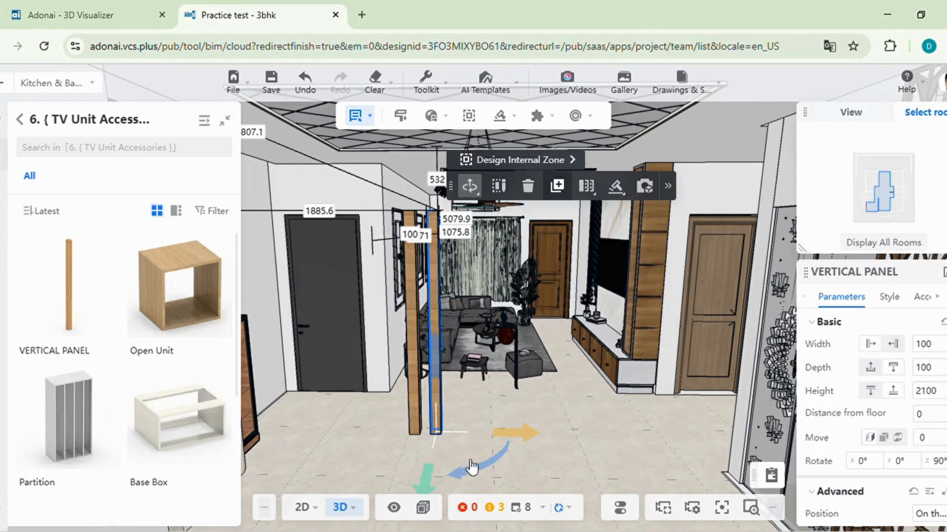
mouse_move(438, 388)
left_mouse_down()
mouse_move(450, 421)
mouse_move(441, 389)
left_mouse_up()
left_click_drag(498, 452, 404, 466)
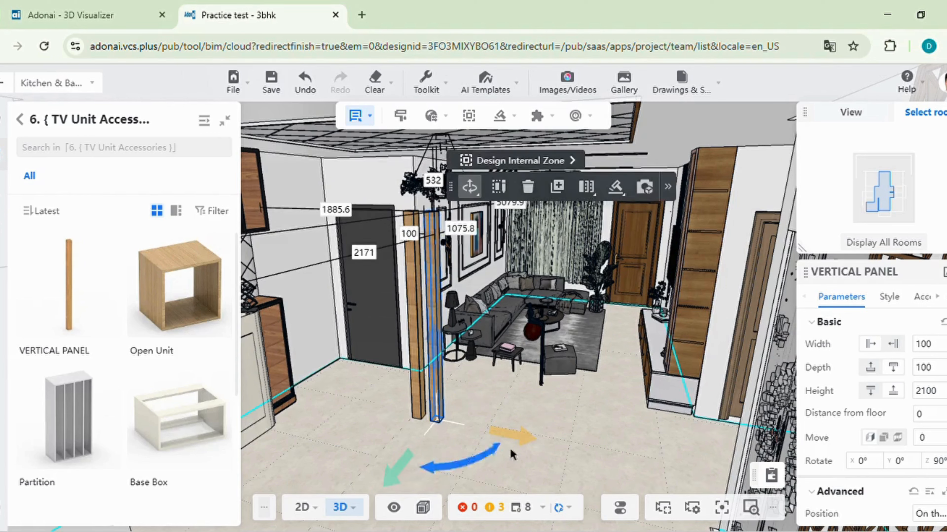
left_click_drag(526, 436, 538, 438)
key("ctrl+v")
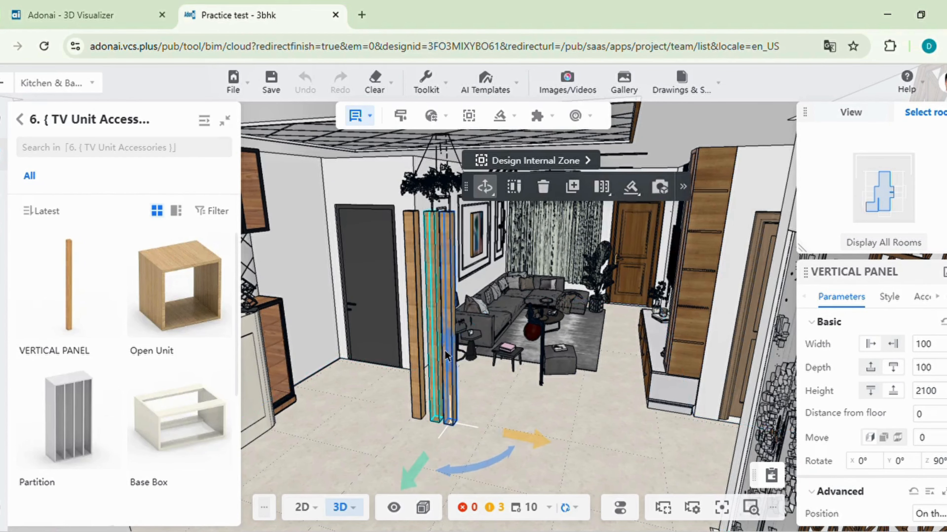
key("ctrl+v")
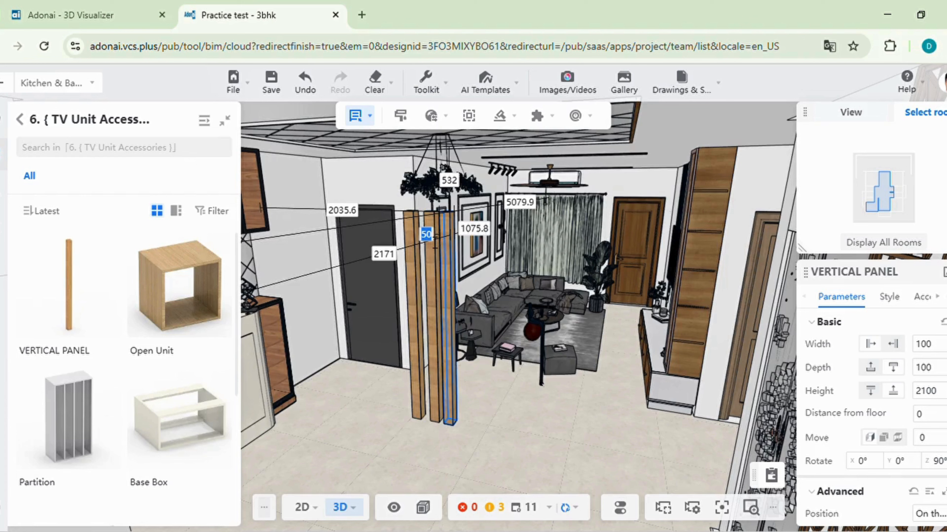
type("100")
key("Return")
right_click_drag(369, 425, 409, 455)
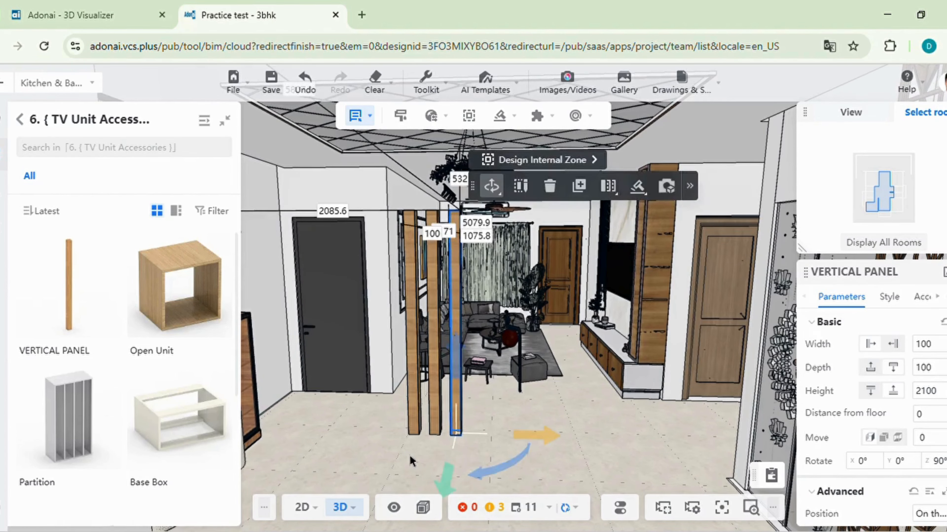
left_click(409, 456)
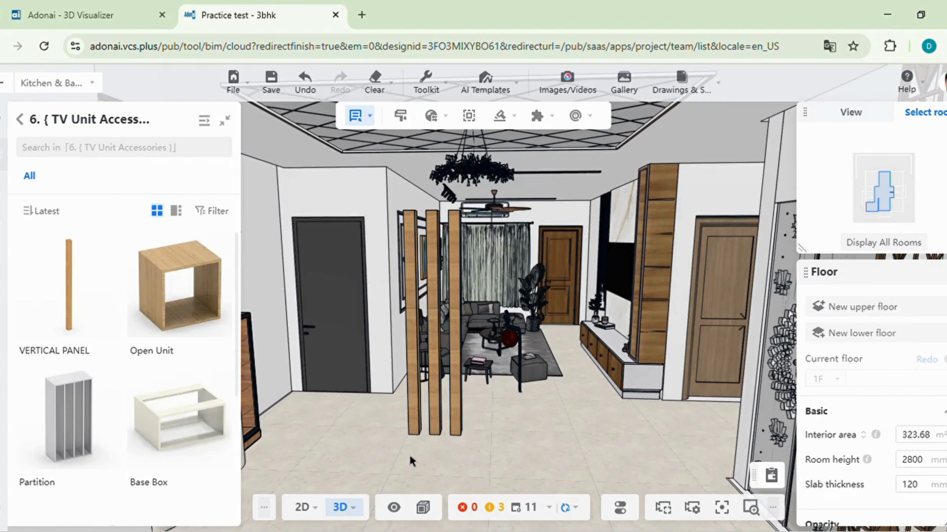
- Set the height of the first vertical panel, nearest the dark door, to 1200 mm
left_click(413, 376)
left_click(427, 380)
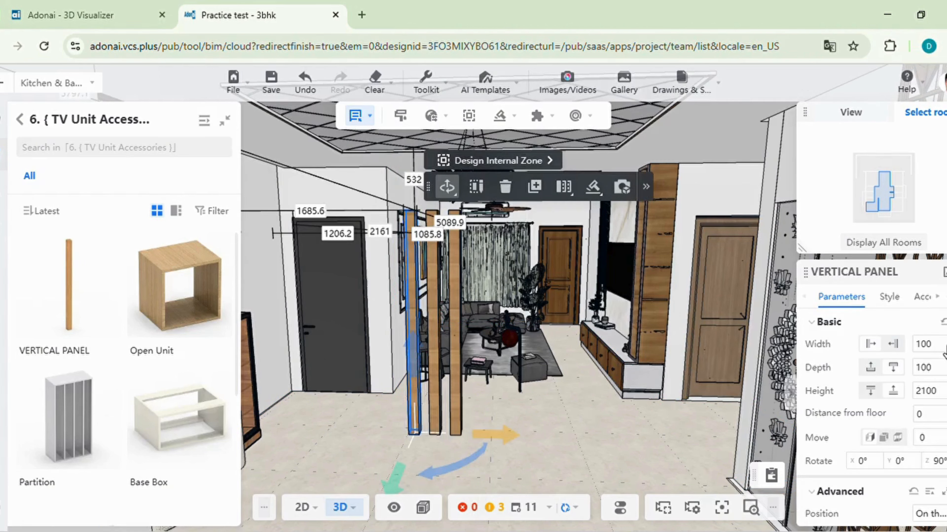
left_click(935, 392)
type("1200")
key("Return")
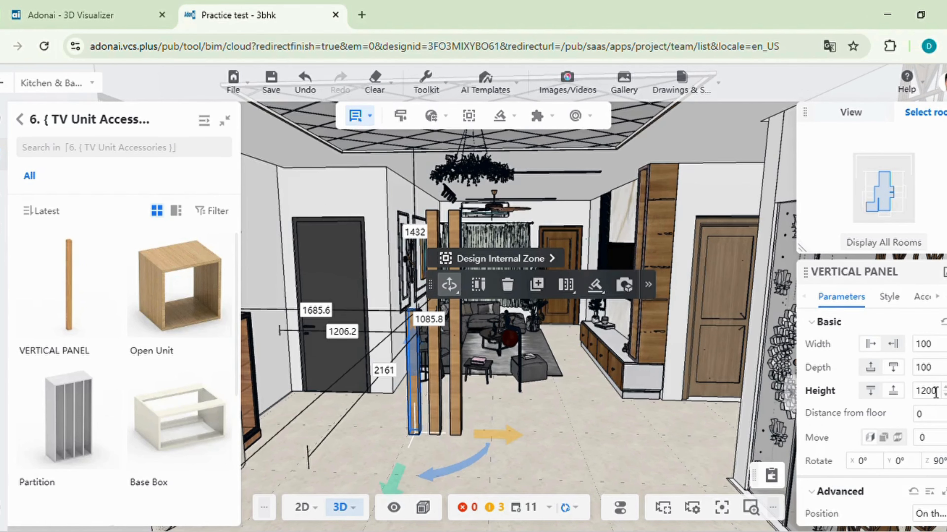
- Set the height of the middle vertical panel to 1200 mm
left_click(440, 377)
double_click(924, 392)
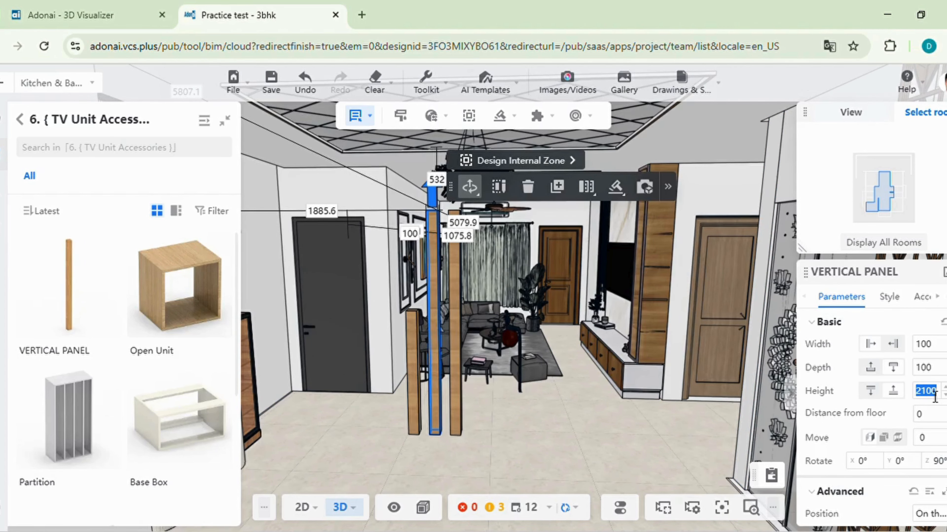
type("1200")
key("Return")
left_click(277, 355)
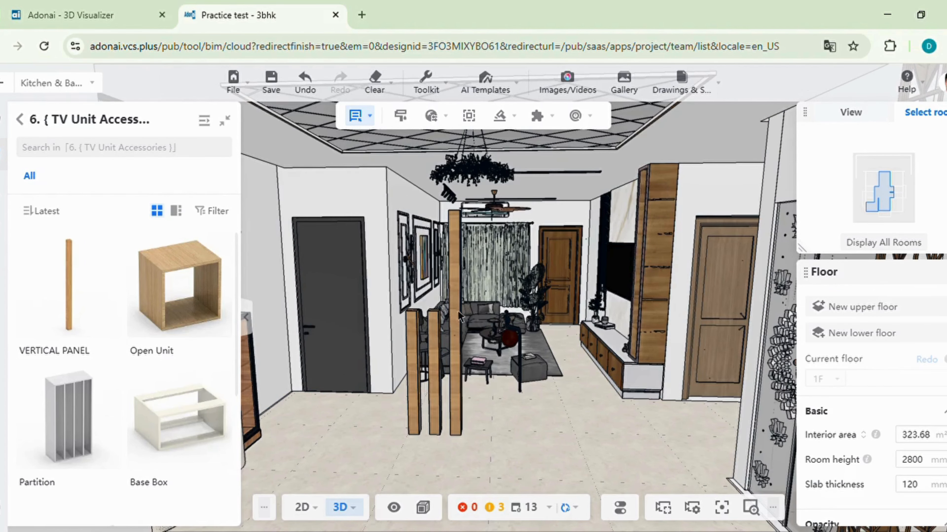
- Place an Open Unit above the two short vertical panels and rotate it so its open side faces forward
scroll(426, 408, "down", 5)
right_click_drag(428, 358, 449, 393)
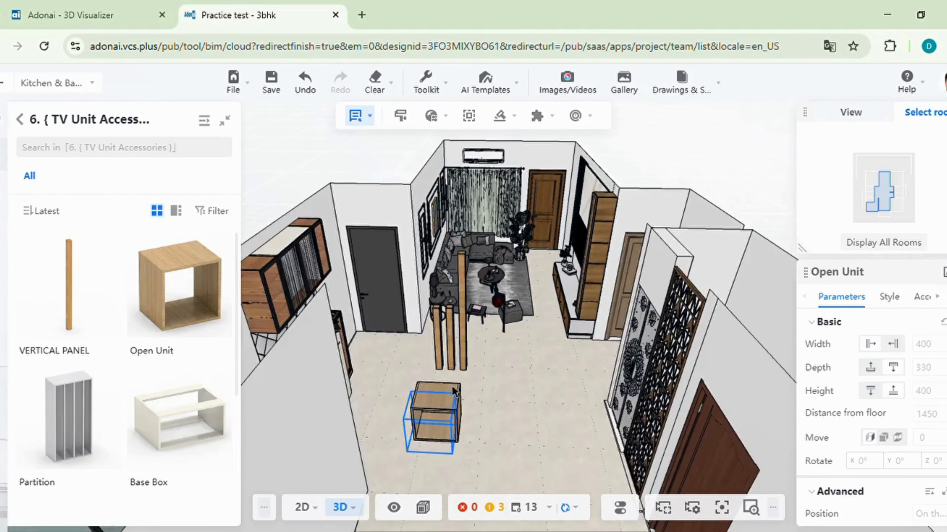
scroll(440, 365, "up", 4)
left_click(466, 302)
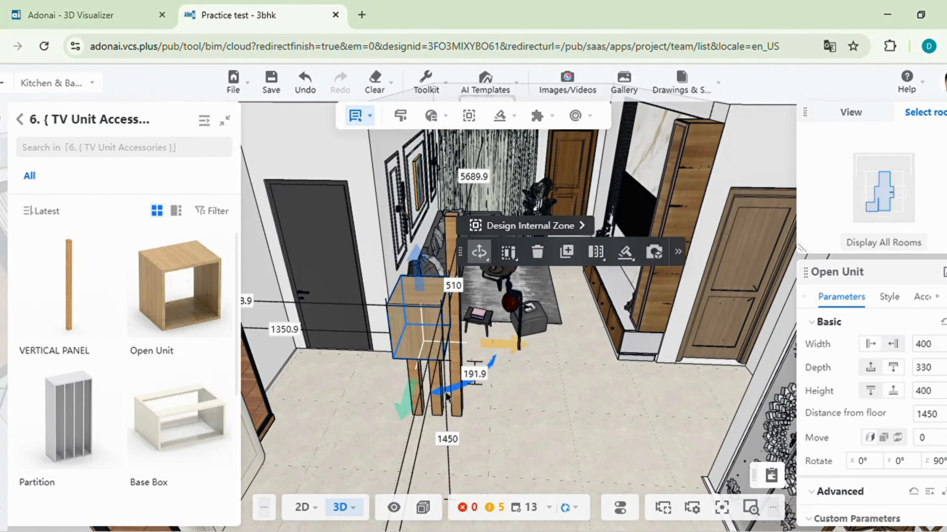
left_click_drag(446, 393, 375, 355)
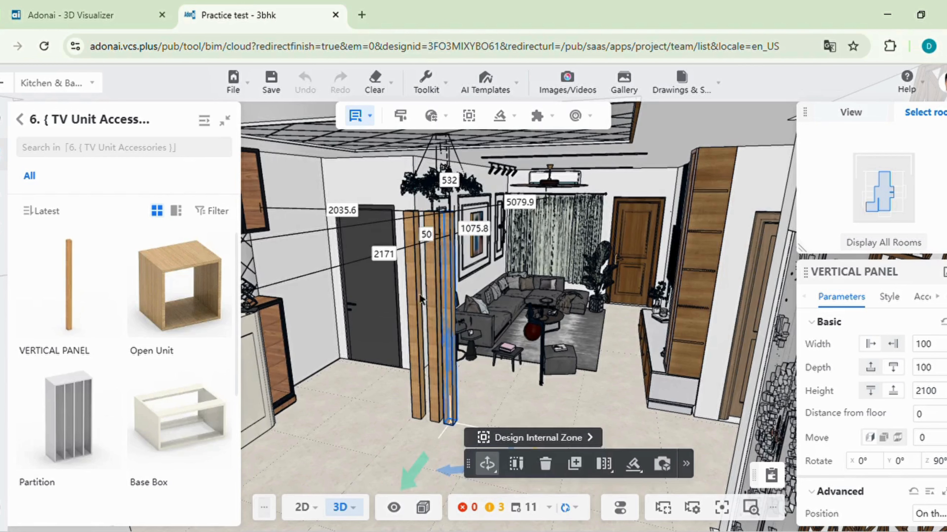
- Shorten the vertical panel nearest the dark door to a height of 1200 mm
right_click_drag(394, 471, 414, 463)
left_click(410, 456)
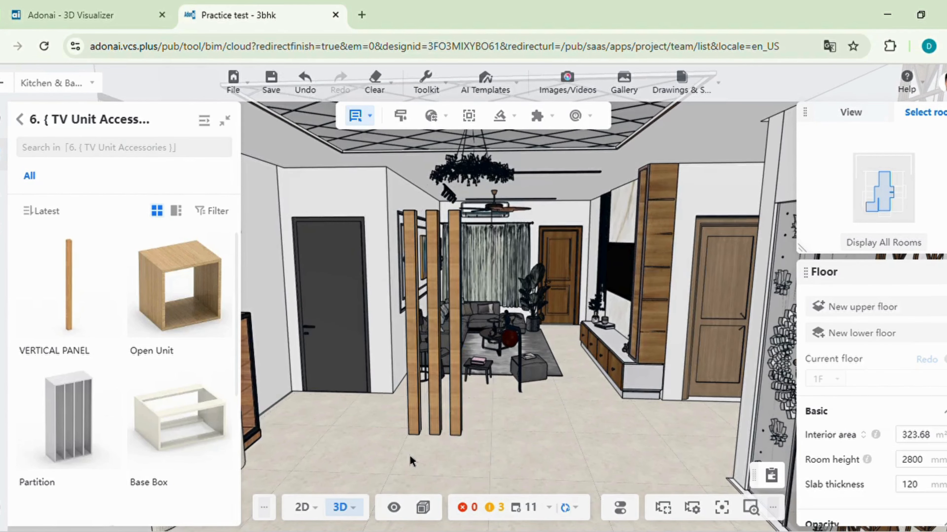
left_click(396, 394)
left_click(413, 365)
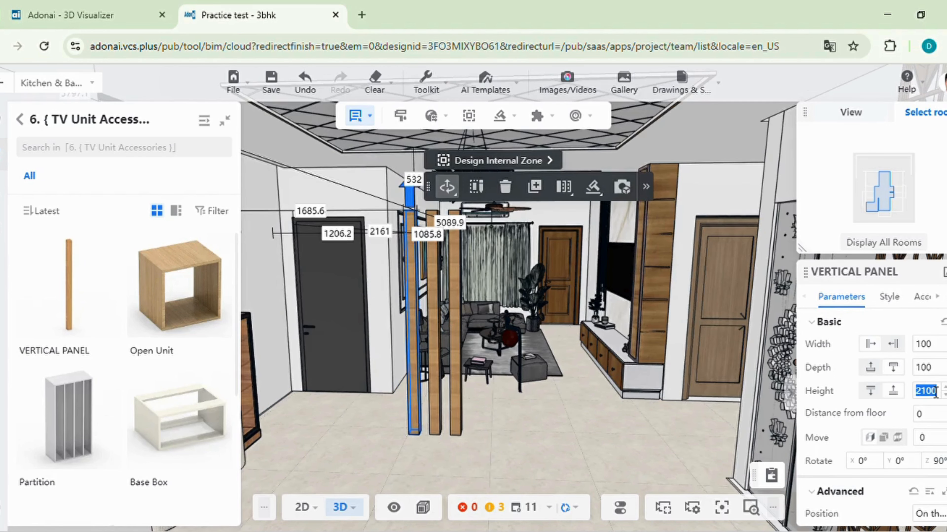
type("0")
key("Return")
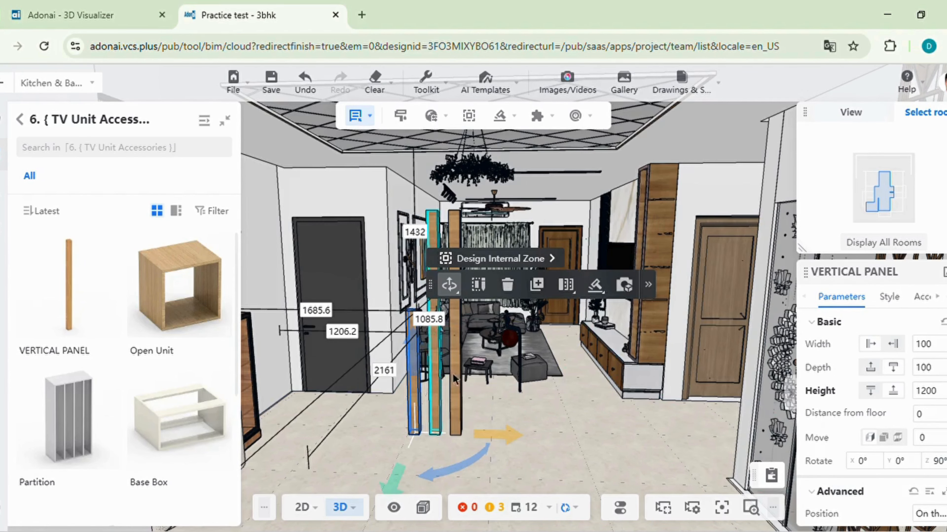
- Set the middle vertical panel's height to 1200 mm as well
left_click(436, 376)
left_click(925, 391)
type("1200")
key("Return")
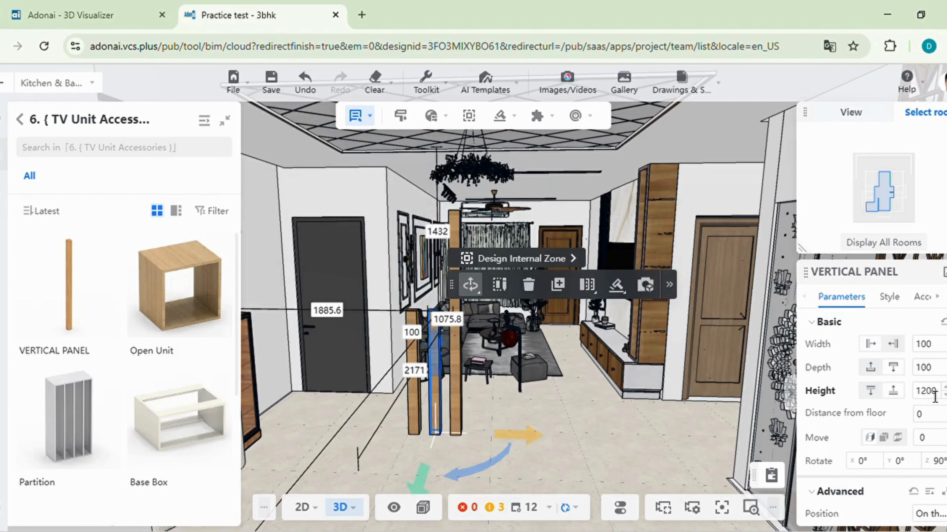
- Add an Open Unit above the two short vertical panels and rotate it so its open side faces forward
left_click_drag(179, 287, 428, 405)
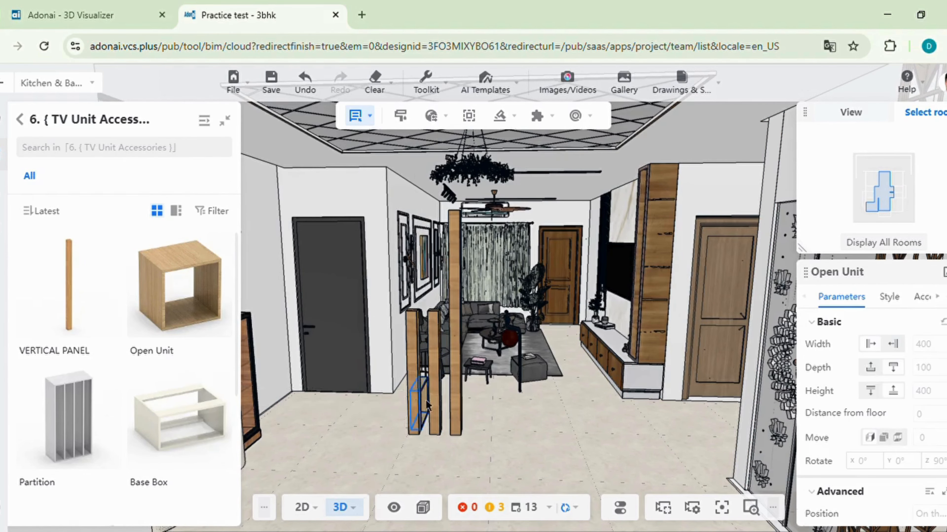
scroll(429, 411, "down", 5)
right_click_drag(445, 368, 452, 398)
scroll(442, 340, "up", 5)
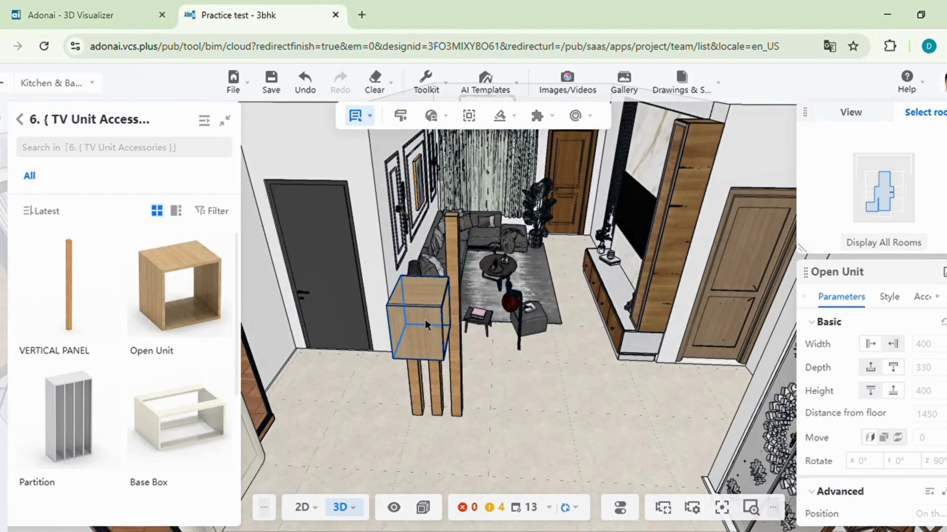
left_click(434, 350)
left_click_drag(455, 394, 375, 355)
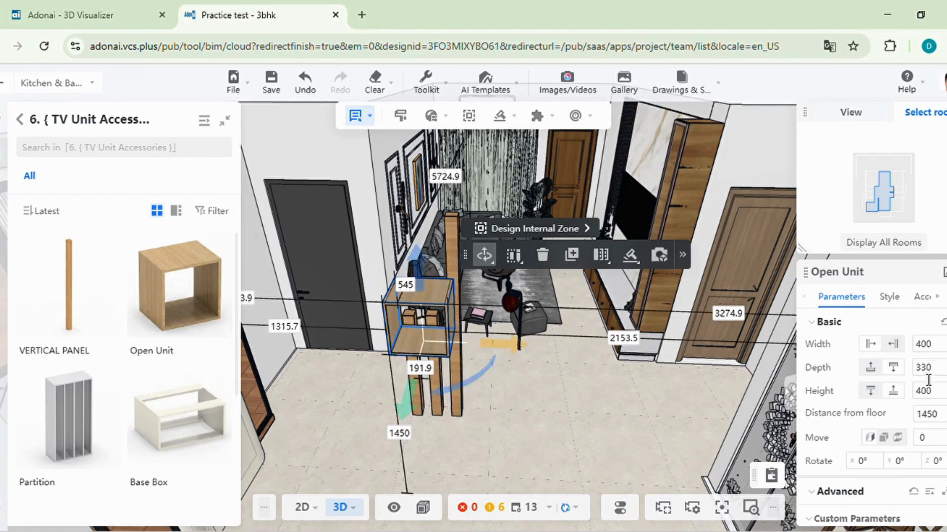
- Set the open unit's height and depth to 300 mm each
left_click_drag(922, 398, 927, 374)
type("30")
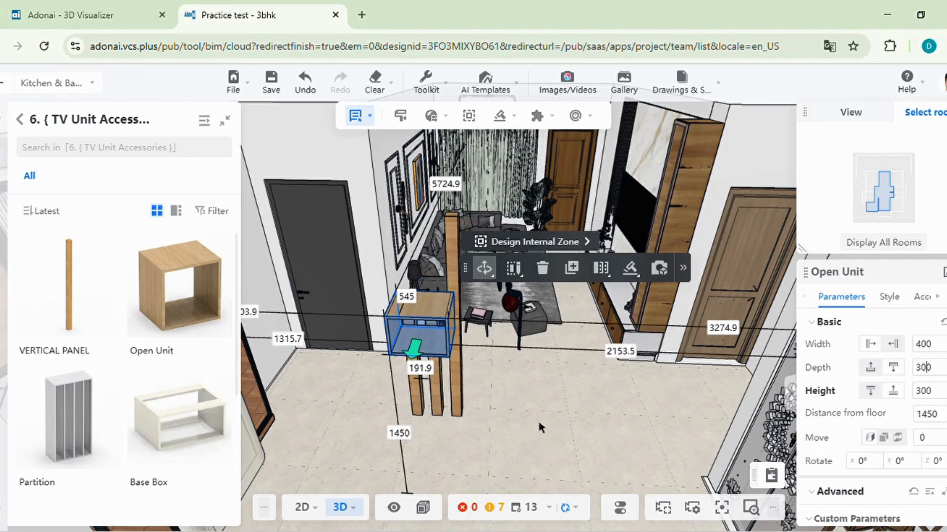
left_click(499, 413)
- Slide the open unit backward along its depth direction so it sits over the short vertical panels
left_click(423, 323)
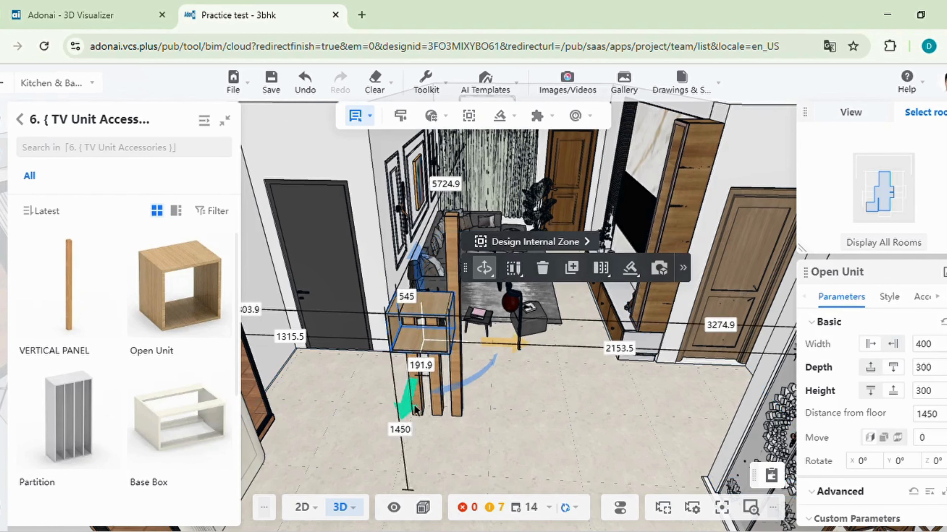
left_click_drag(415, 413, 427, 368)
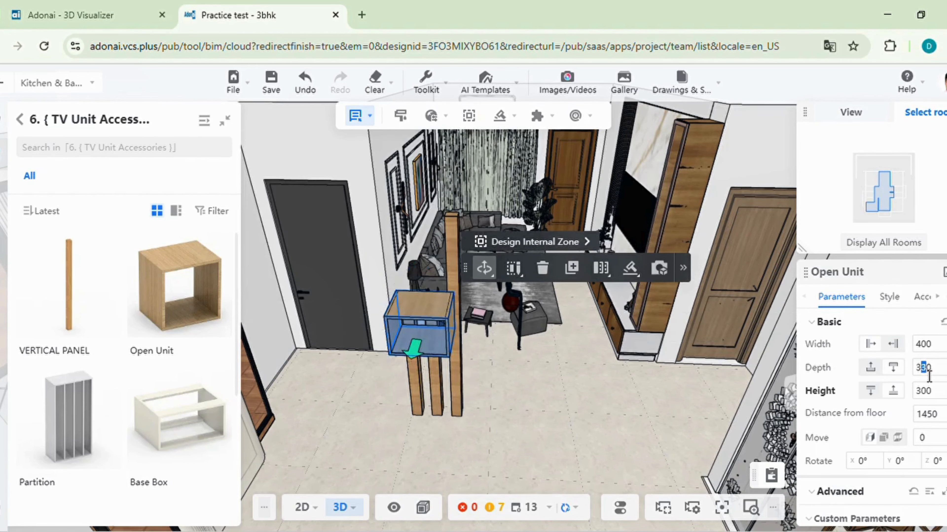
left_click(497, 405)
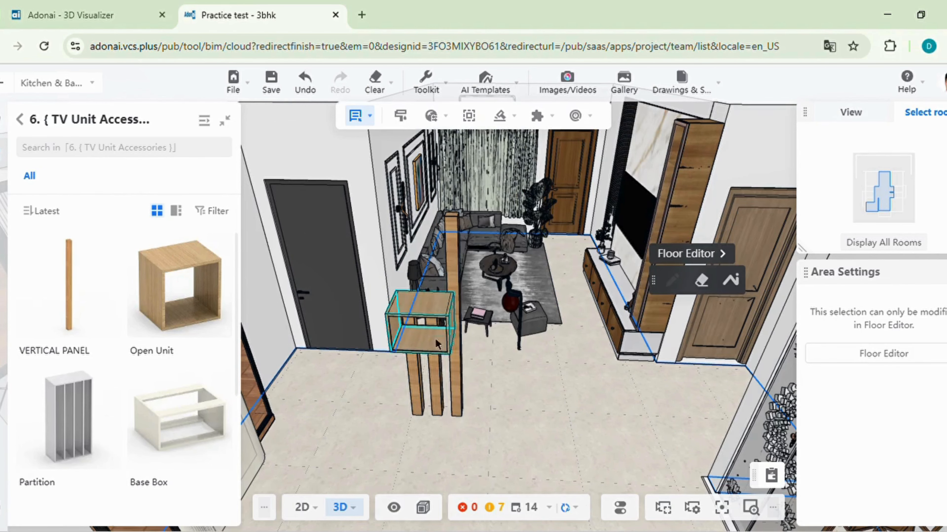
left_click(435, 338)
left_click_drag(417, 391, 431, 355)
- Set the open unit's distance from the floor to 1200 mm so it rests on the short panels
scroll(441, 360, "up", 1)
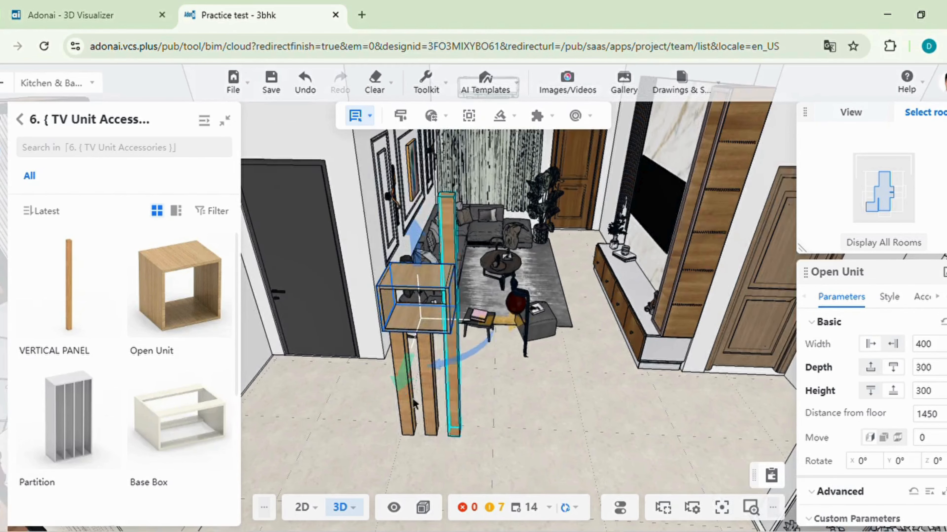
left_click(930, 416)
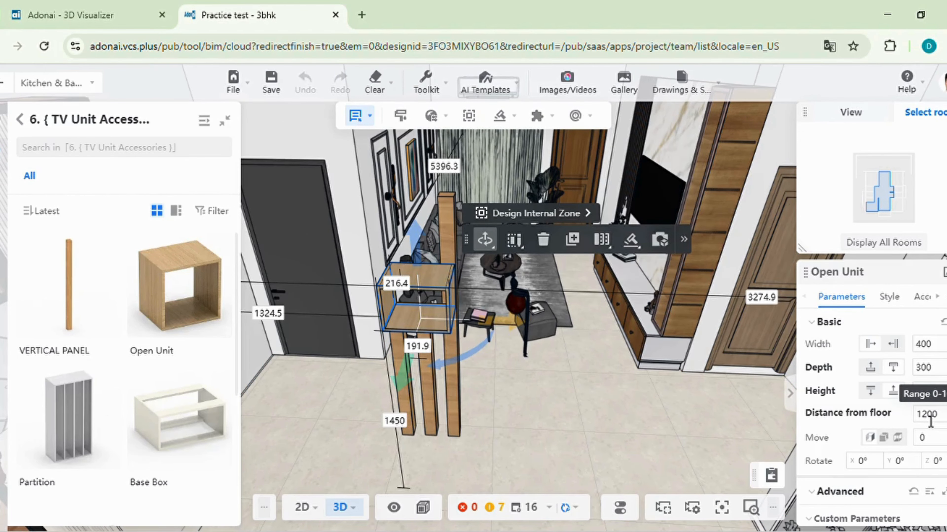
key("Return")
- Shift the open unit sideways away from the tall vertical panel, leaving a gap of about 60 mm
left_click_drag(329, 405, 467, 380)
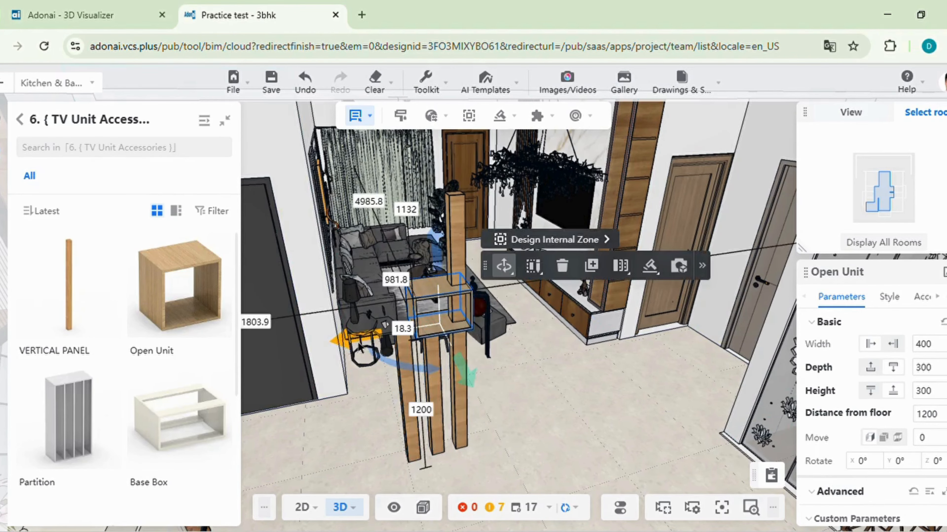
left_click_drag(359, 347, 323, 348)
left_click_drag(566, 437, 541, 435)
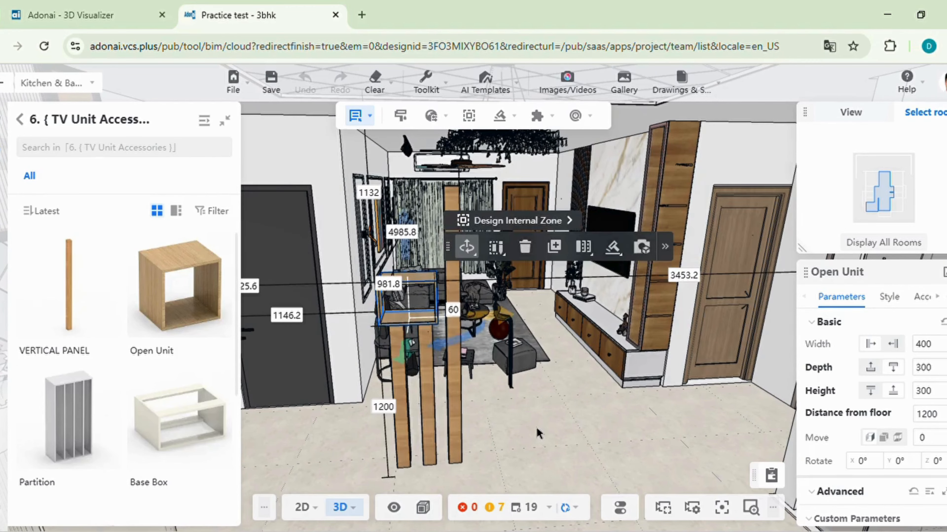
left_click_drag(482, 414, 470, 379)
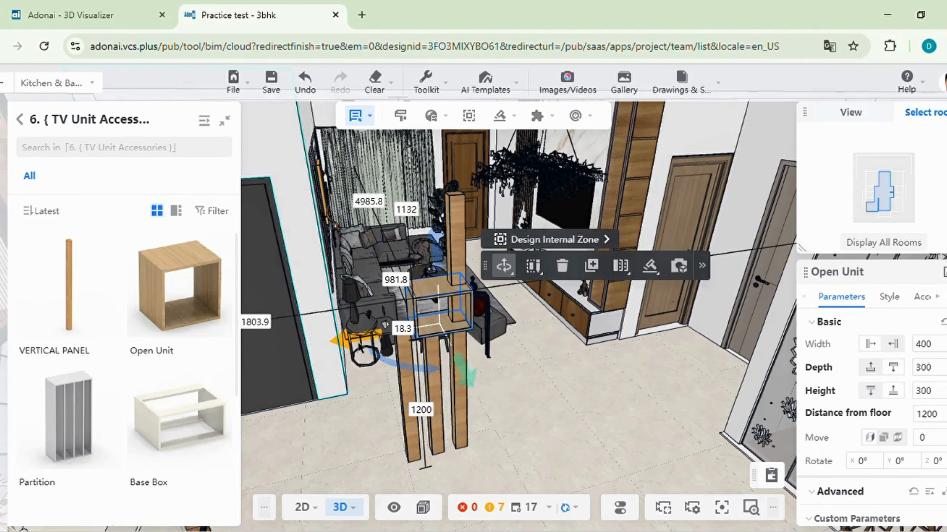
- Nudge the open unit sideways toward the tall vertical panel, leaving a gap of about 50 mm
left_click_drag(360, 347, 323, 348)
left_click_drag(566, 438, 537, 429)
key("Right")
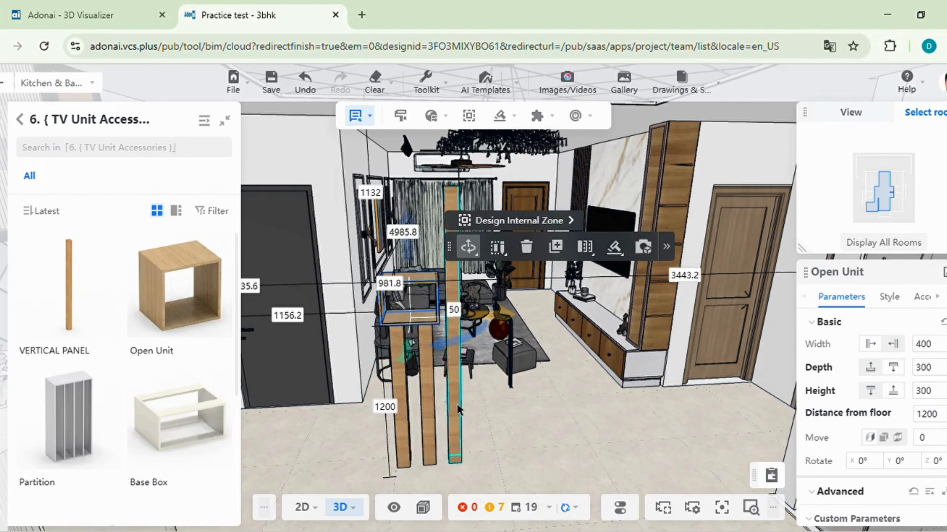
- Set the tall vertical panel's height to 1800 mm
left_click(456, 403)
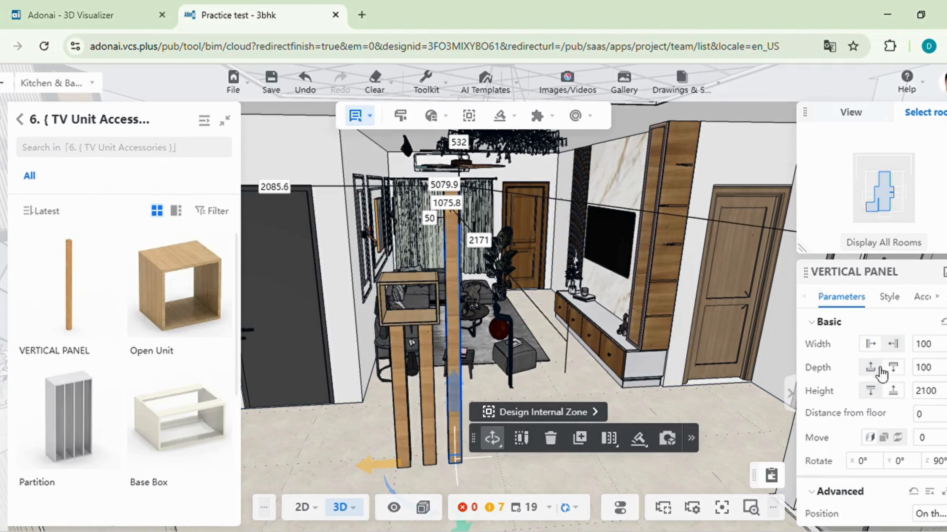
left_click(927, 391)
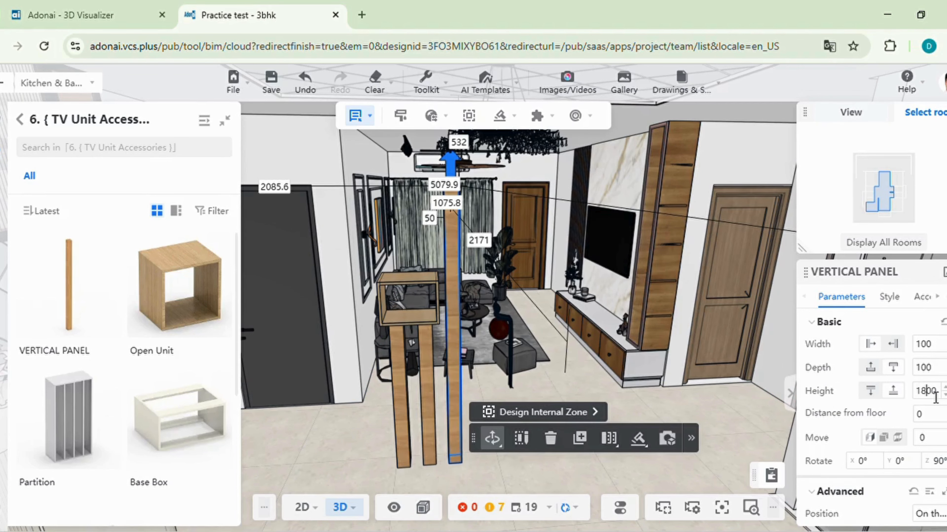
left_click(458, 334)
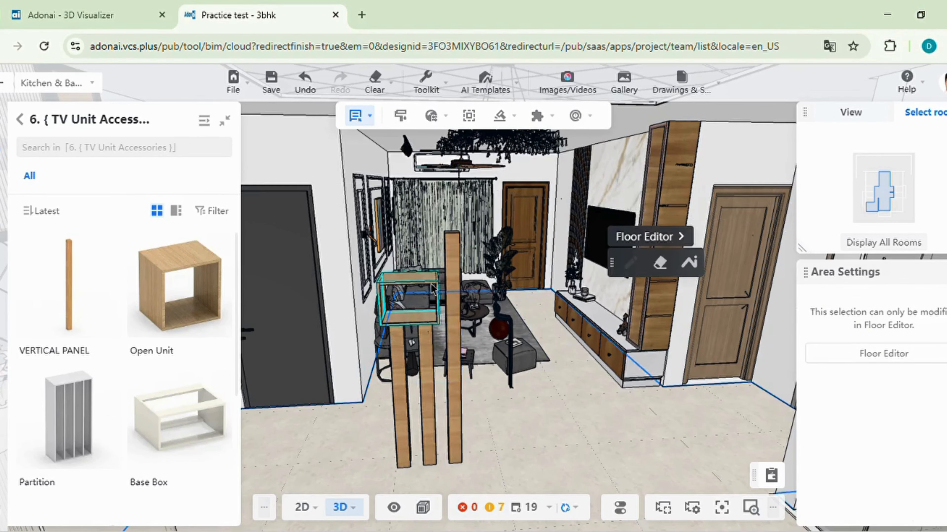
left_click(399, 373)
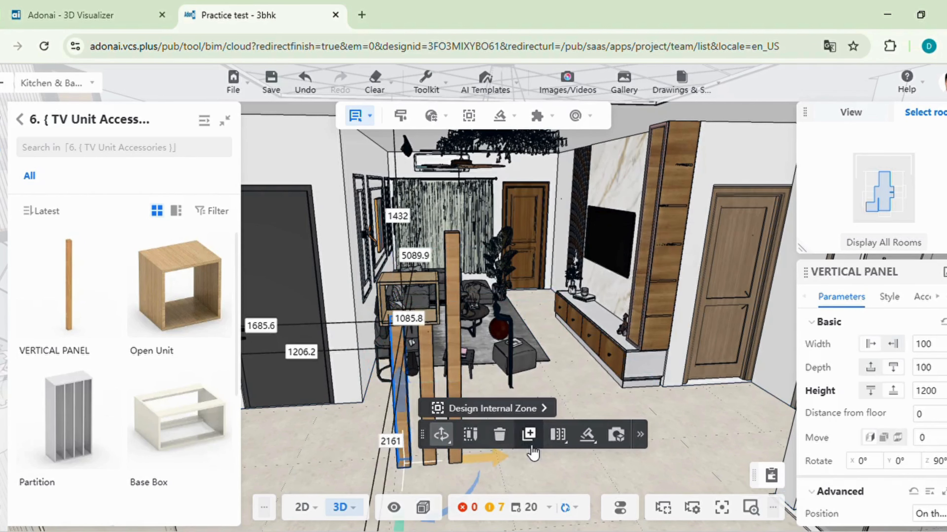
left_click(529, 434)
left_click(558, 442)
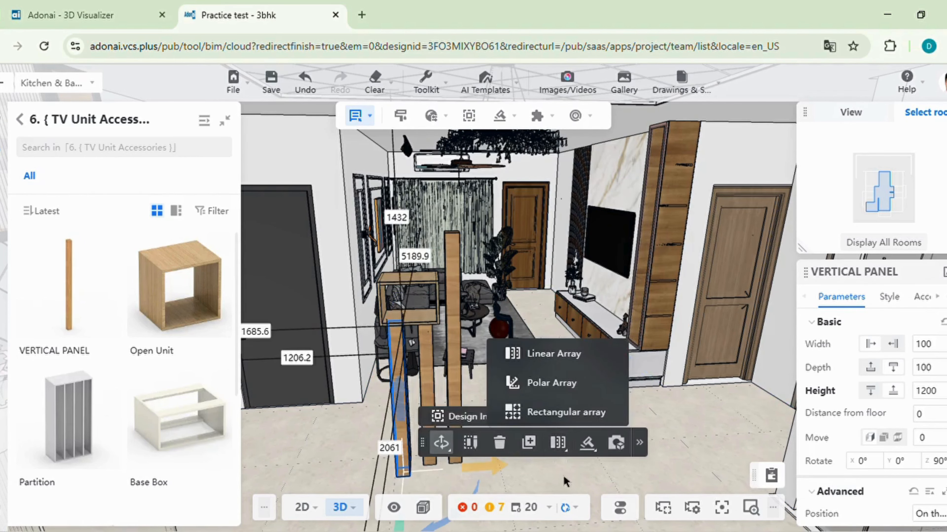
left_click_drag(564, 481, 381, 470)
scroll(385, 477, "down", 2)
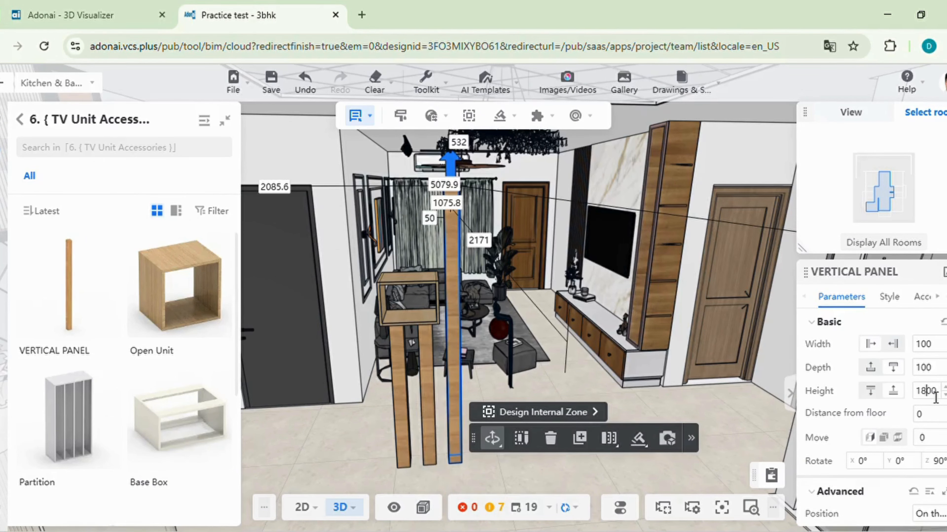
- Duplicate the outer short vertical panel on the dark-door side, keeping the copy at the same position as the original
left_click(365, 426)
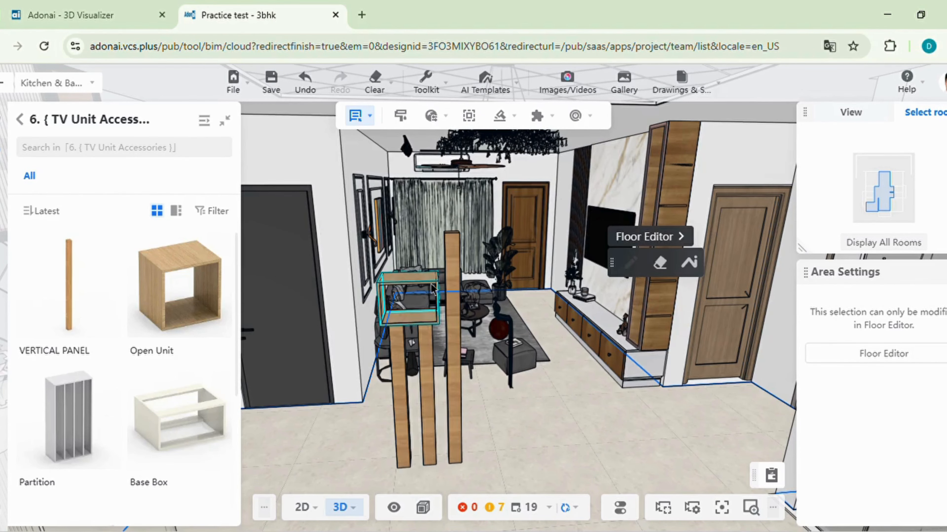
left_click(401, 391)
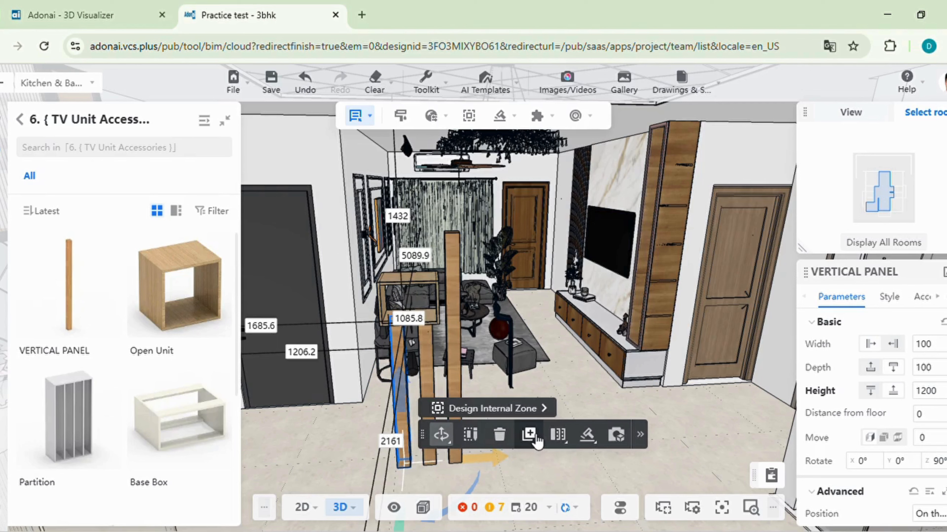
left_click(531, 436)
left_click(411, 419)
left_click_drag(550, 458, 520, 481)
scroll(386, 481, "down", 2)
left_click_drag(379, 483, 386, 475)
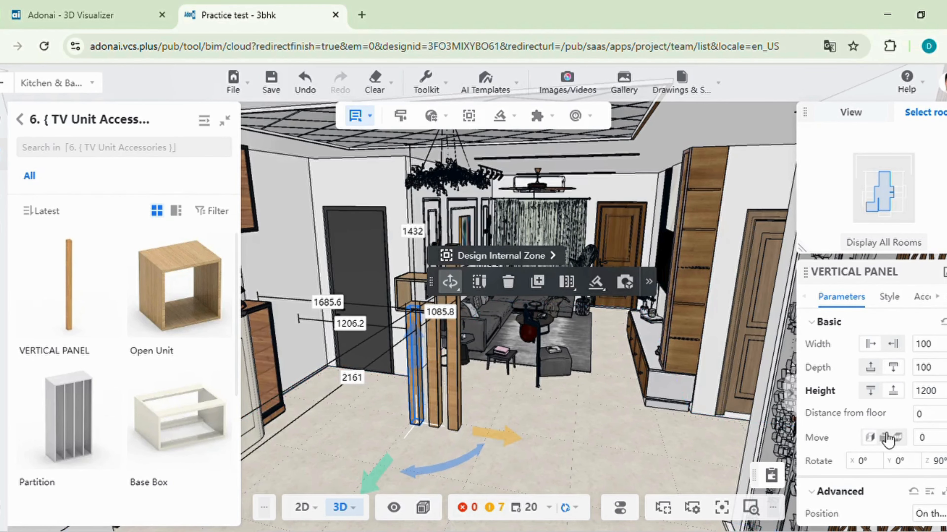
- Set the copied vertical panel's height to 900 mm and its distance from the floor to 1500 mm so it stands on the open unit
double_click(928, 391)
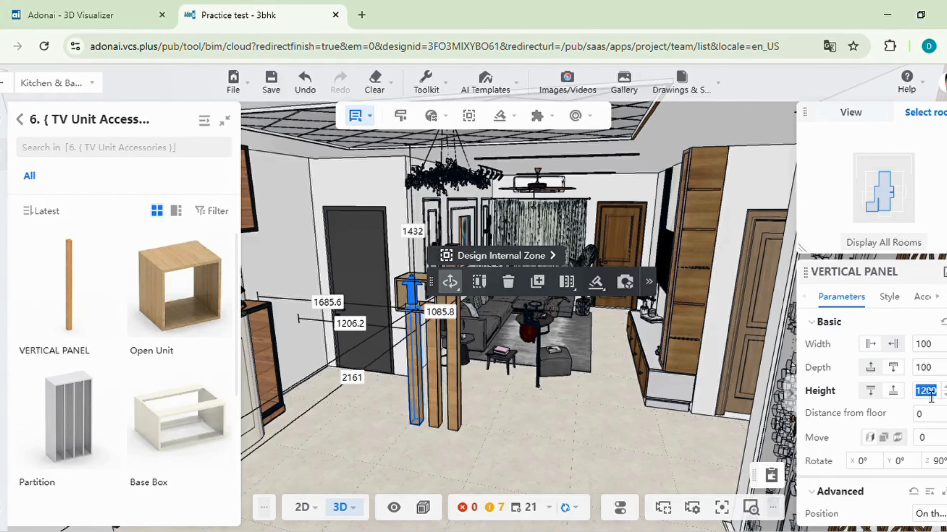
type("900")
key("Return")
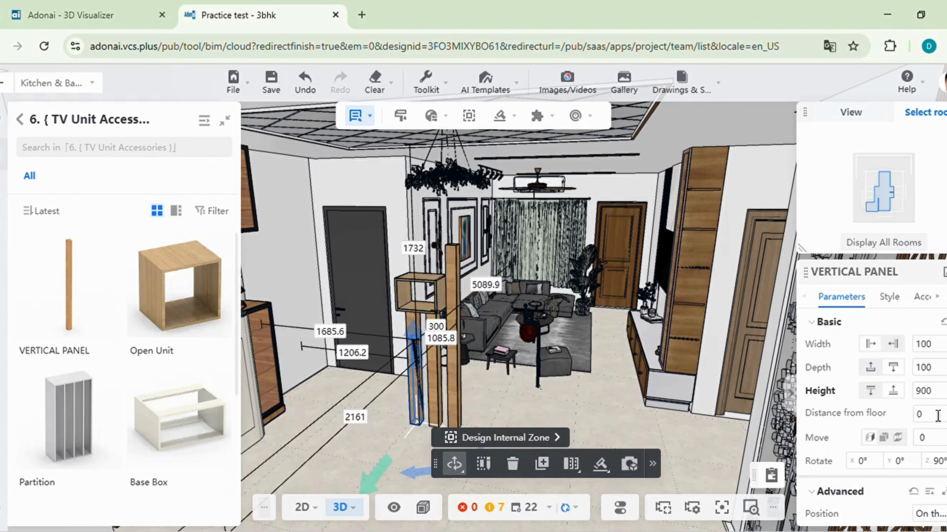
double_click(917, 414)
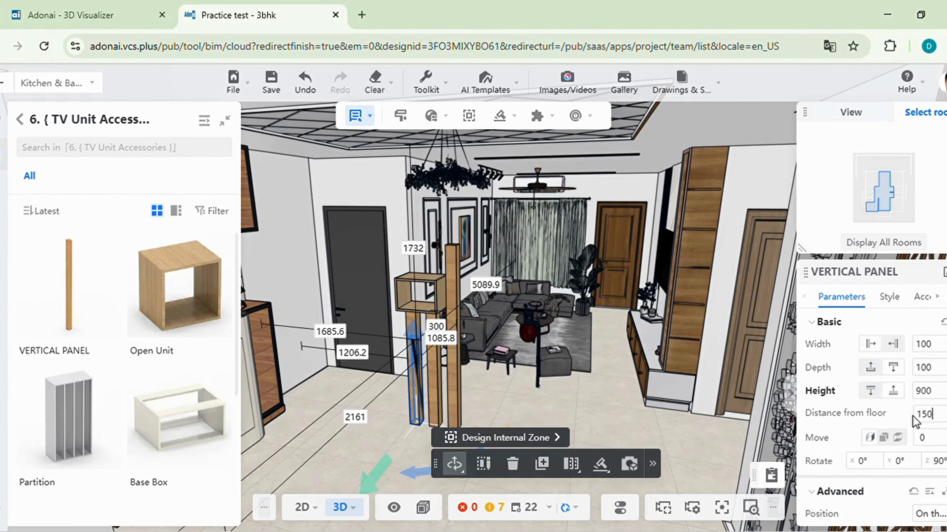
key("Return")
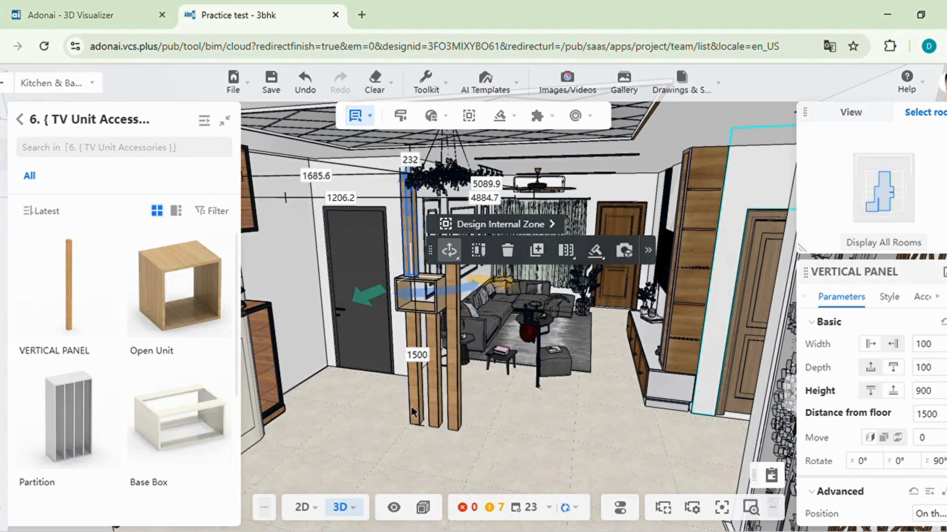
- Duplicate the 900 mm upper panel and slide the copy along the depth direction back in line with the original
left_click_drag(396, 439, 421, 432)
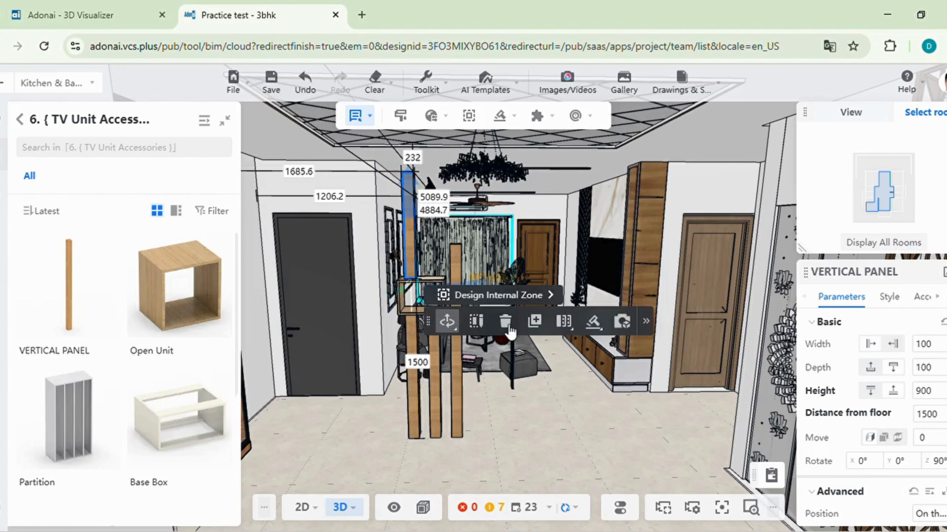
left_click(534, 323)
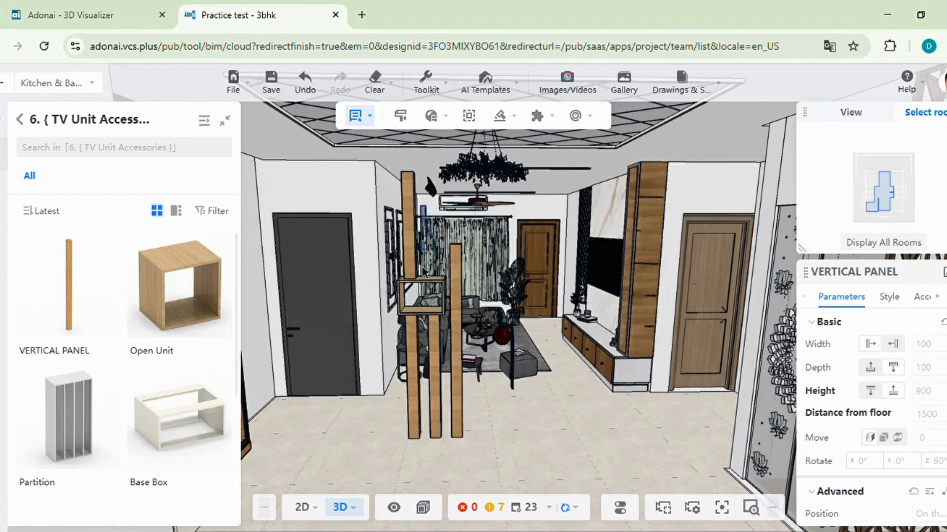
left_click(418, 279)
mouse_move(508, 416)
left_mouse_down()
mouse_move(507, 437)
mouse_move(505, 414)
left_mouse_up()
scroll(504, 414, "up", 2)
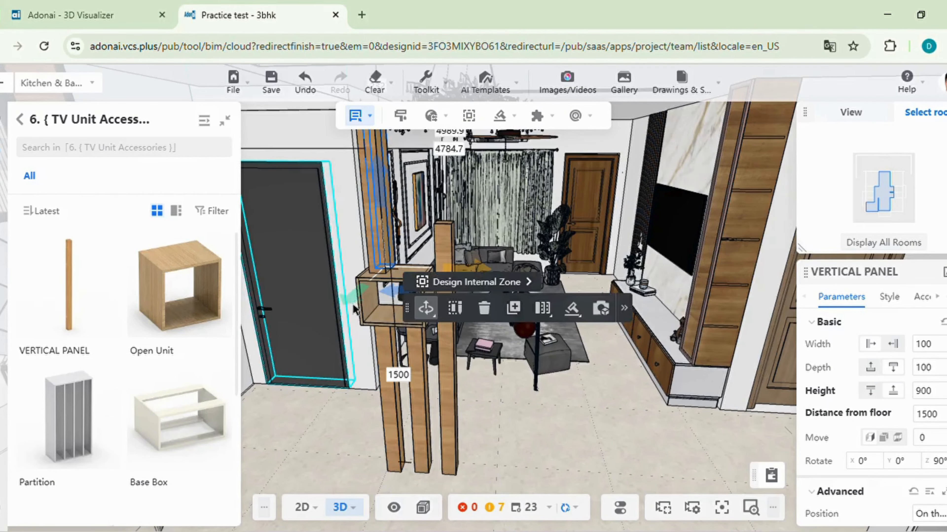
left_click_drag(353, 303, 351, 309)
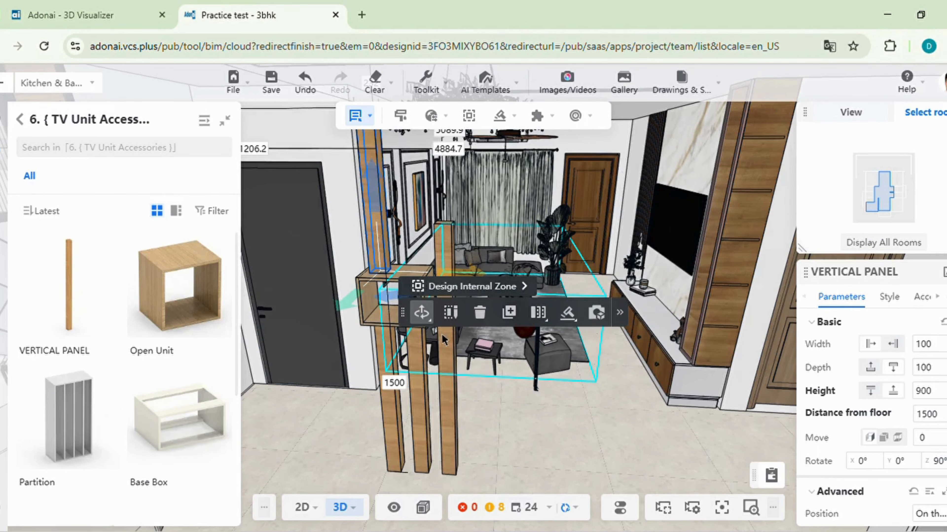
- Shift the copied upper panel sideways along the open unit and set its gap from the first upper panel to 100 mm
key("ctrl+v")
key("Right")
key("Right")
key("Right")
key("Right")
key("Right")
key("Right")
key("Right")
key("Right")
key("Right")
key("Right")
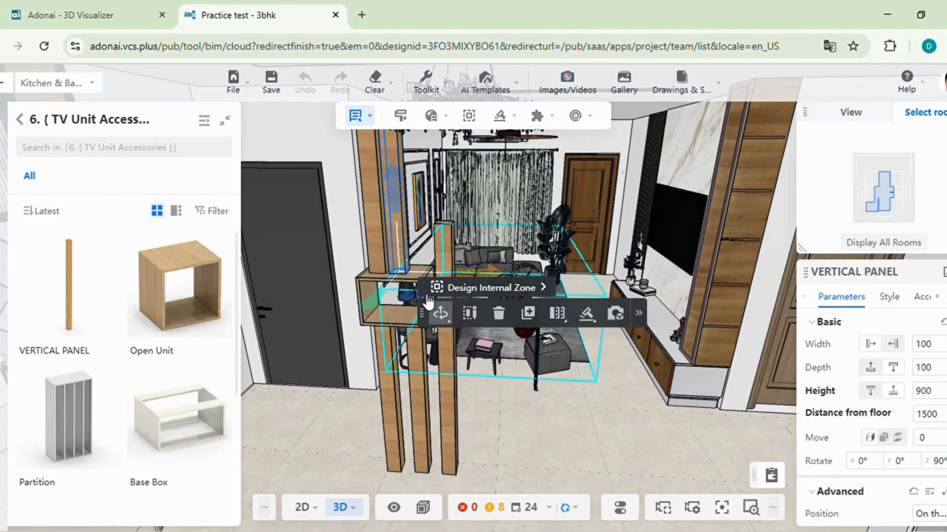
key("Right")
left_click(370, 149)
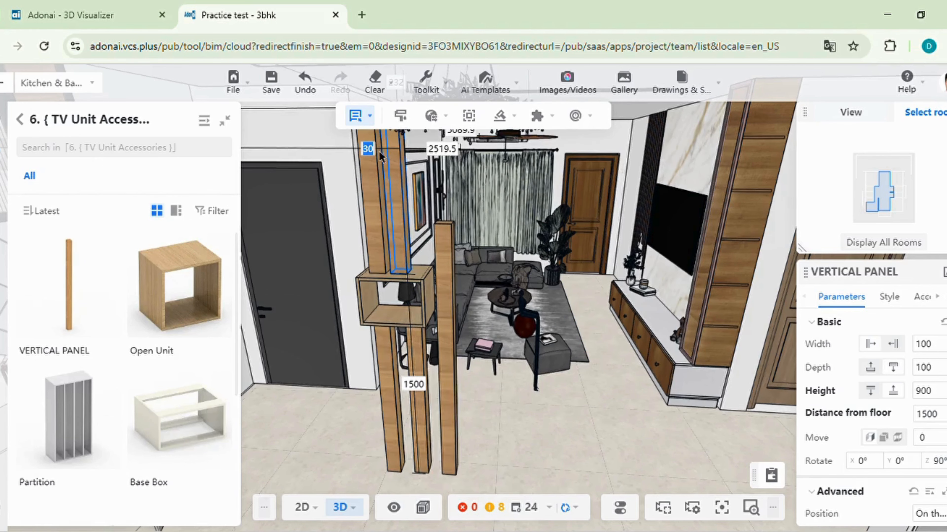
type("100")
key("Return")
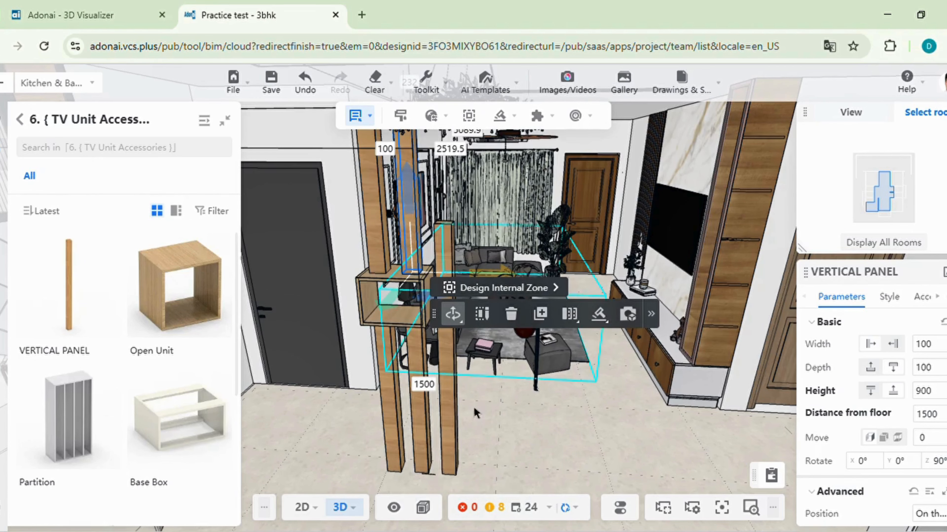
- Set the second upper panel's height to 300 mm
left_click_drag(515, 455, 529, 459)
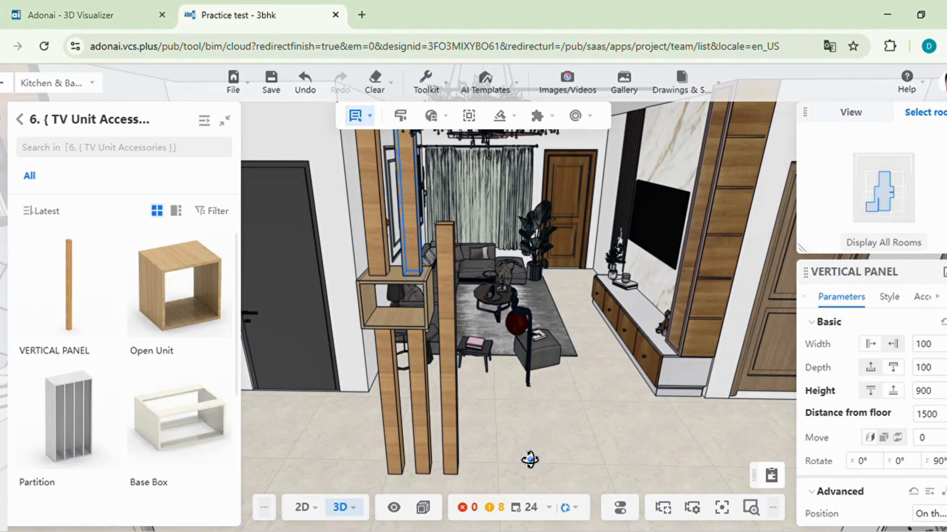
left_click_drag(529, 460, 529, 438)
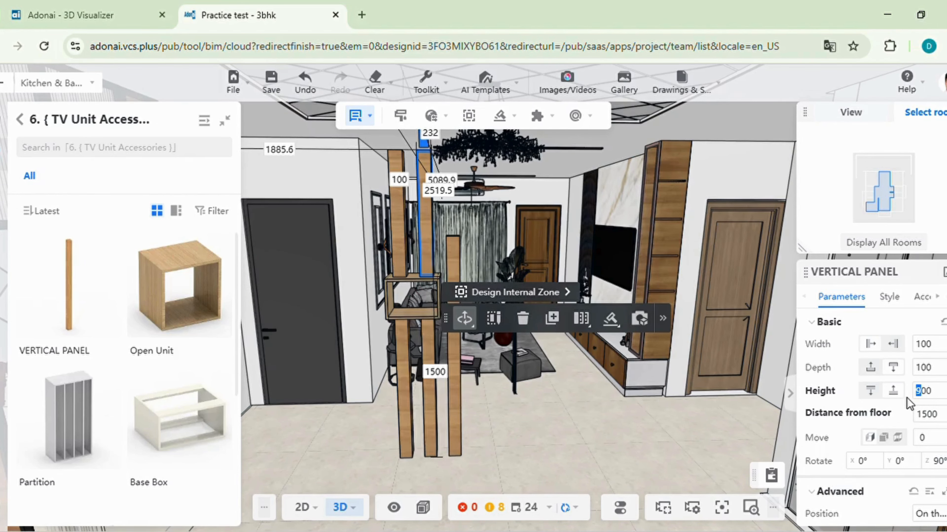
key("ctrl+z")
left_click(513, 416)
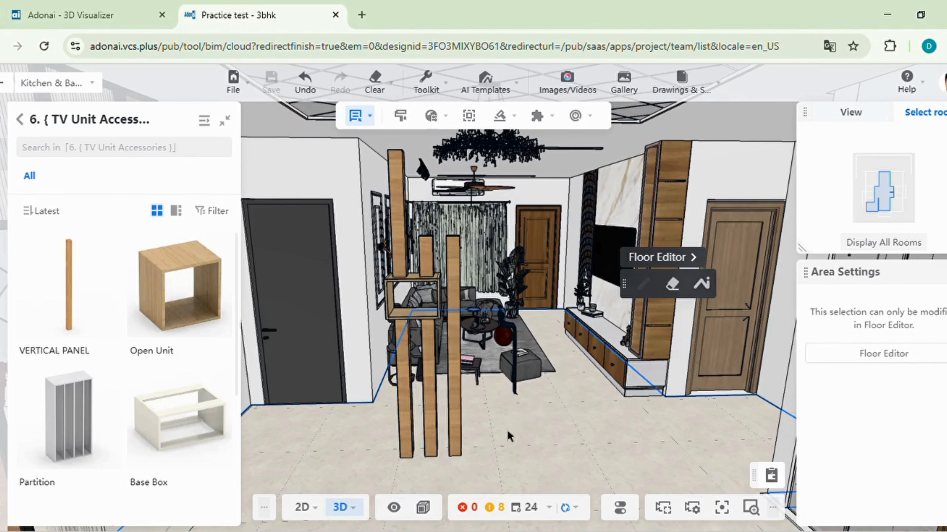
- Duplicate the open unit, place the copy beside the original, and raise it by about 452 mm
left_click(396, 321)
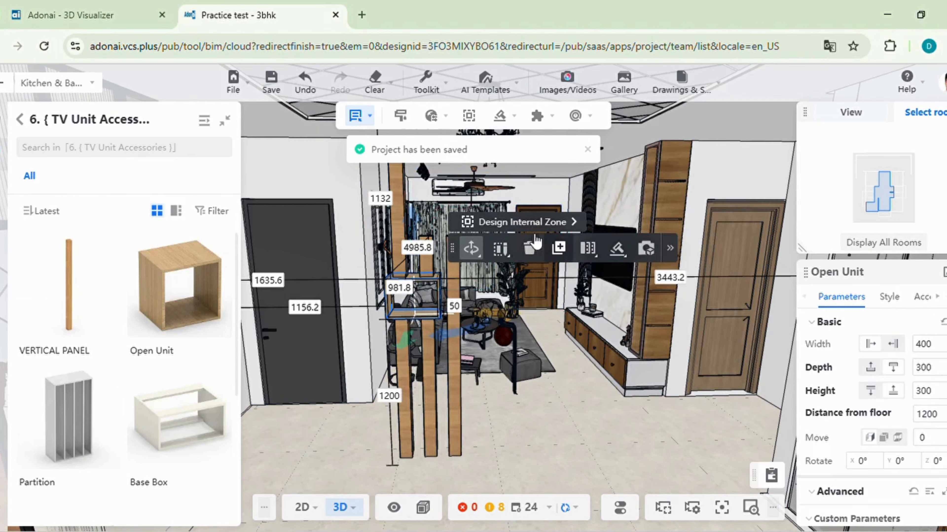
left_click(557, 248)
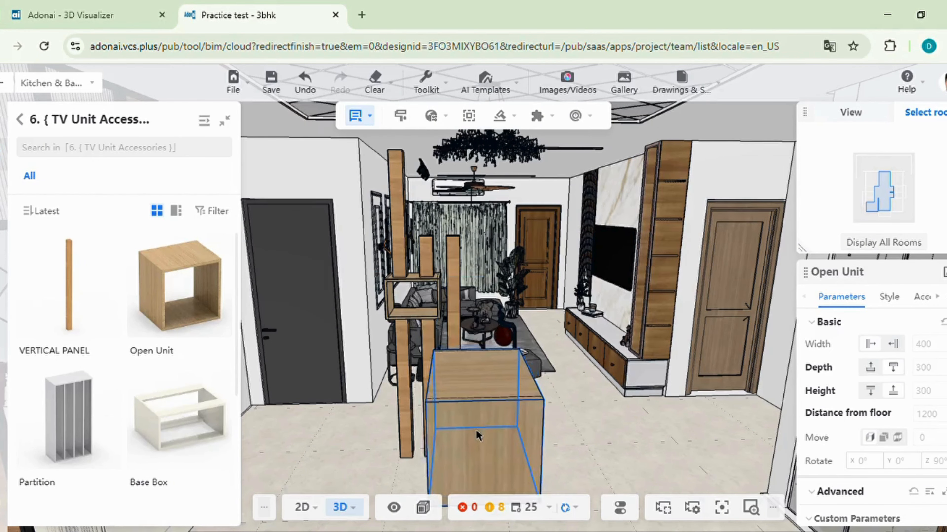
right_click_drag(477, 436, 476, 370)
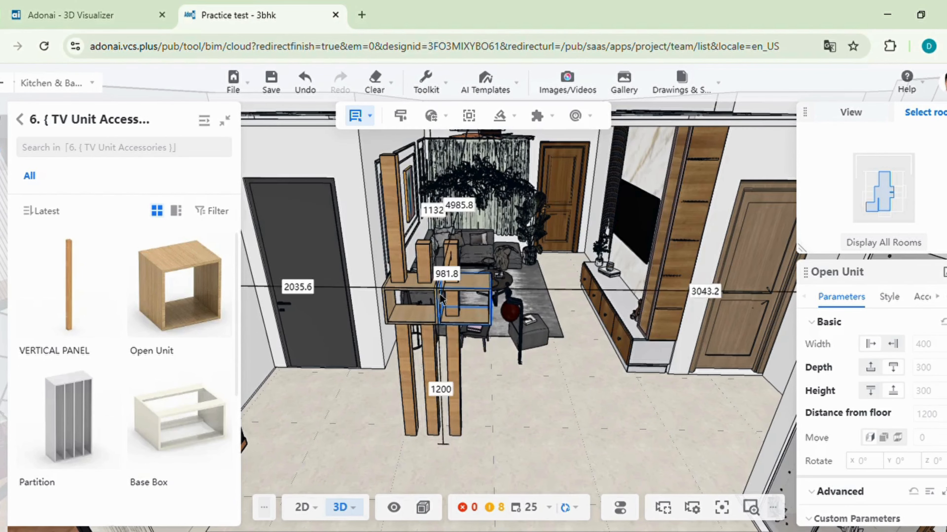
left_click(456, 299)
left_click_drag(468, 251, 472, 183)
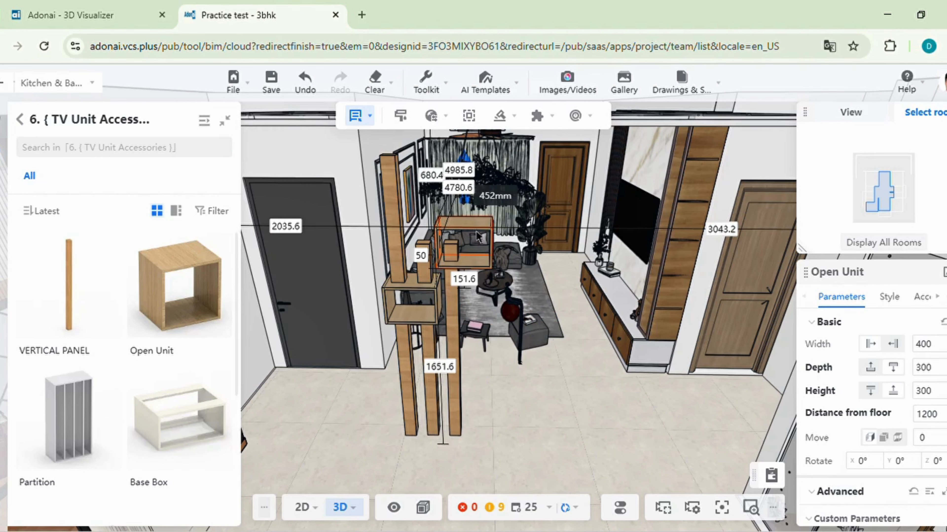
- Set the copied open unit's distance from the floor to 1800 mm, level with the top of the tall floor-standing panel
right_click_drag(521, 427, 522, 418)
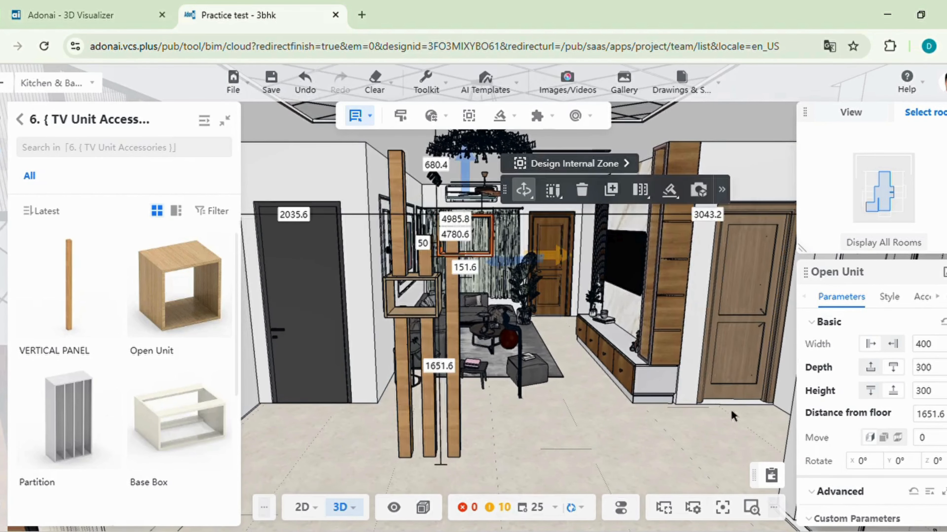
left_click(928, 415)
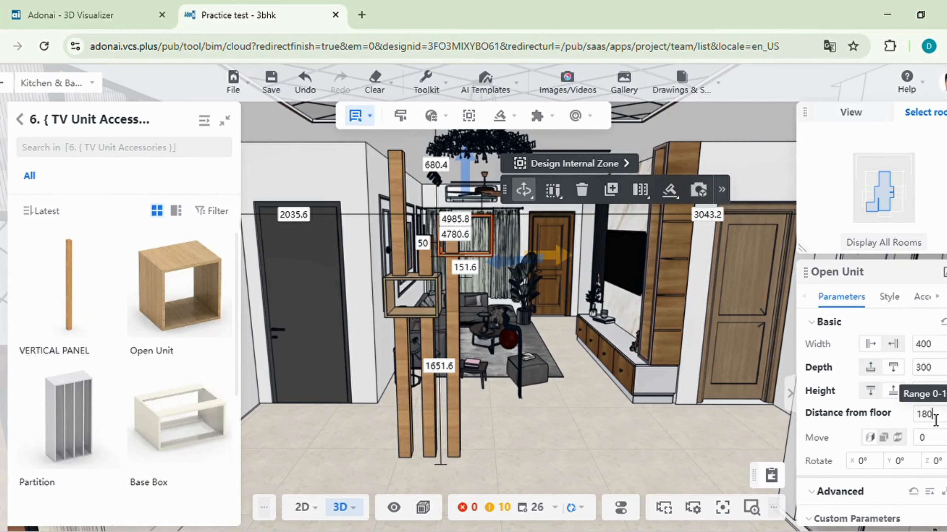
type("1800")
key("Return")
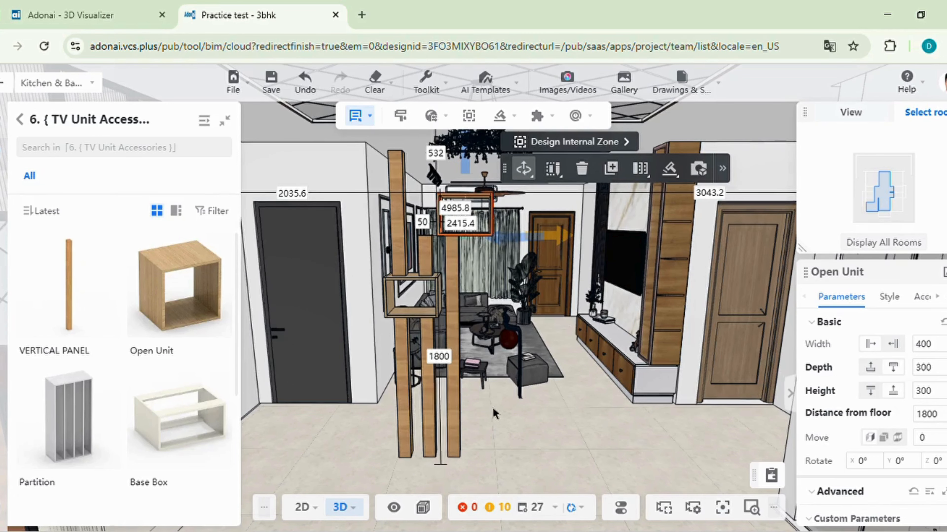
- Shift the upper open unit sideways over the two panels below, leaving a gap of about 60 mm from the 900 mm panel
key("Left")
key("Left")
key("Left")
key("Left")
key("Left")
key("Left")
key("Left")
key("Left")
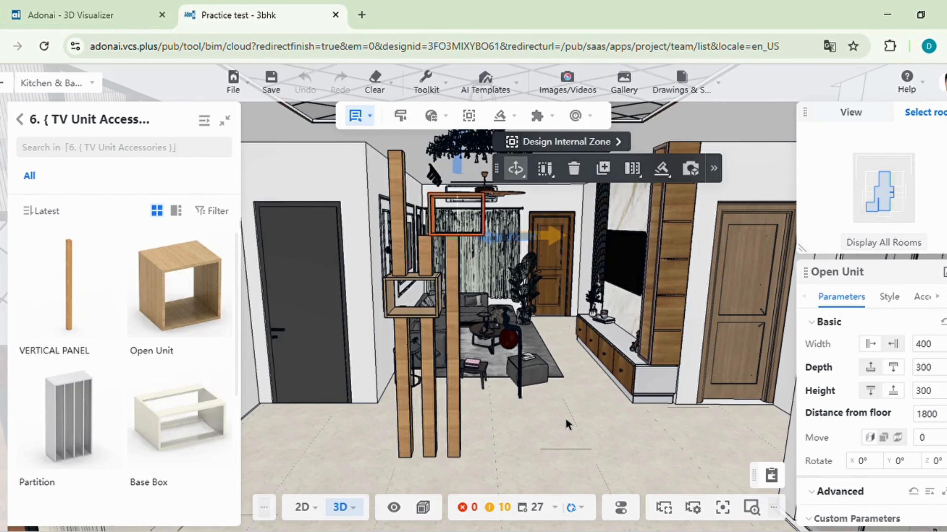
key("Left")
key("Left")
key("Left")
key("Left")
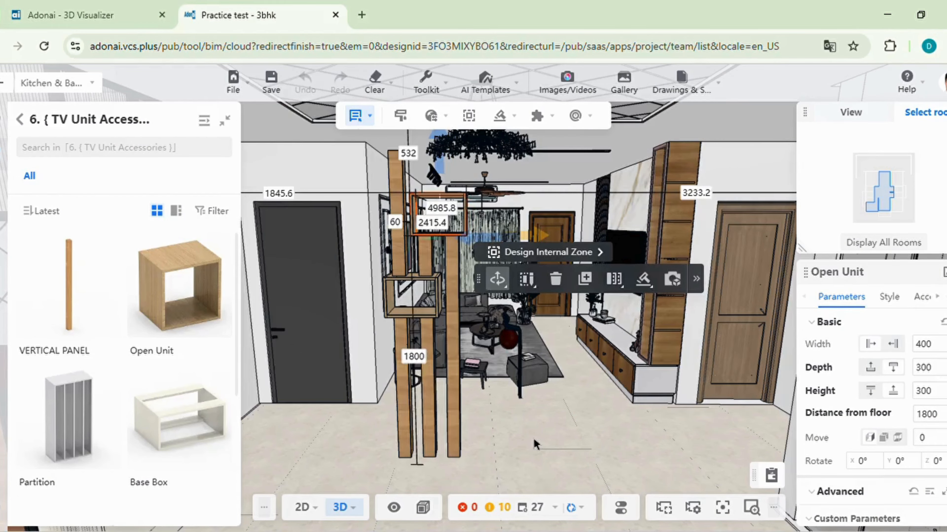
left_click(525, 438)
- Duplicate the 300 mm vertical panel between the two open units and set the copy's distance from the floor to 2100 mm
right_click_drag(528, 438, 529, 443)
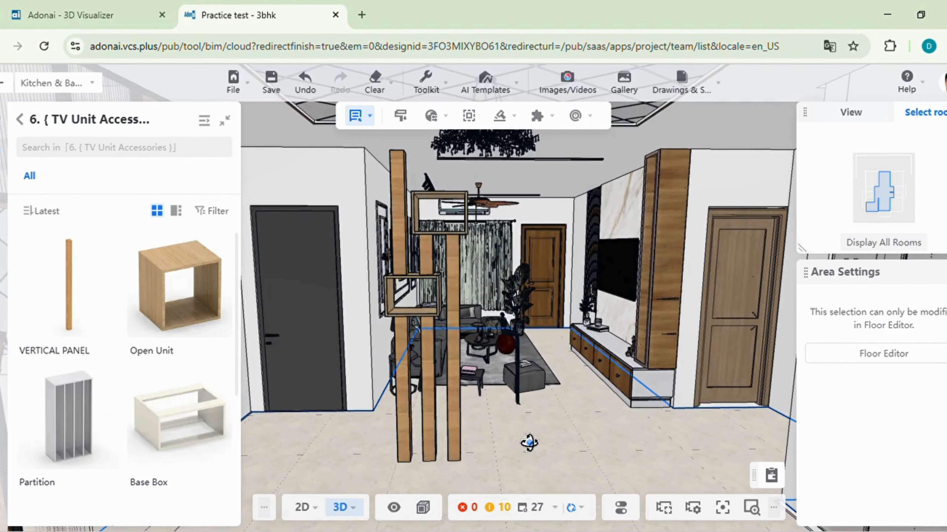
left_click_drag(528, 444, 531, 444)
left_click(431, 266)
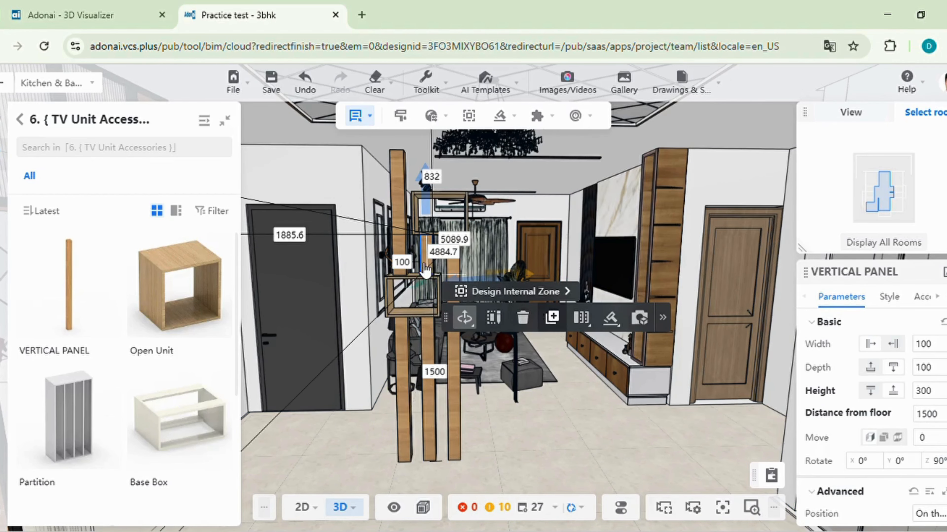
left_click_drag(431, 267, 407, 291)
scroll(365, 310, "up", 2)
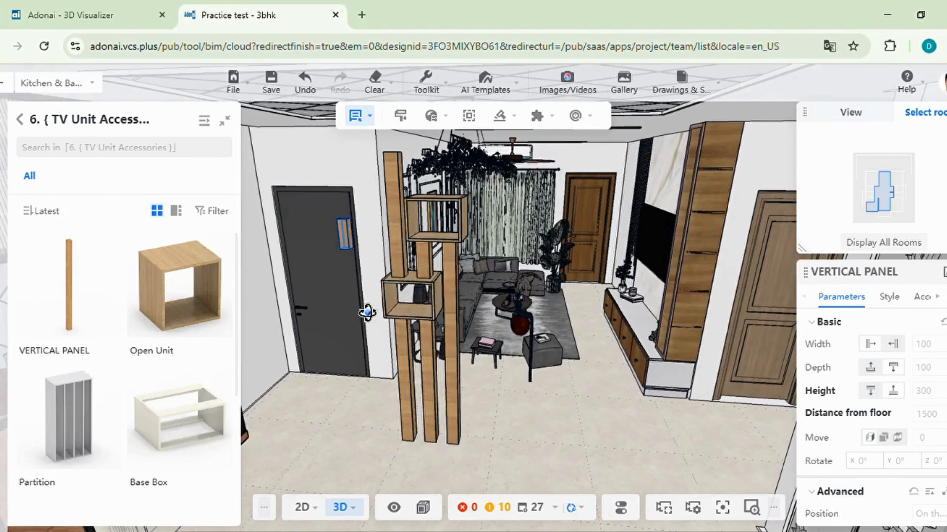
scroll(423, 275, "up", 2)
left_click(420, 275)
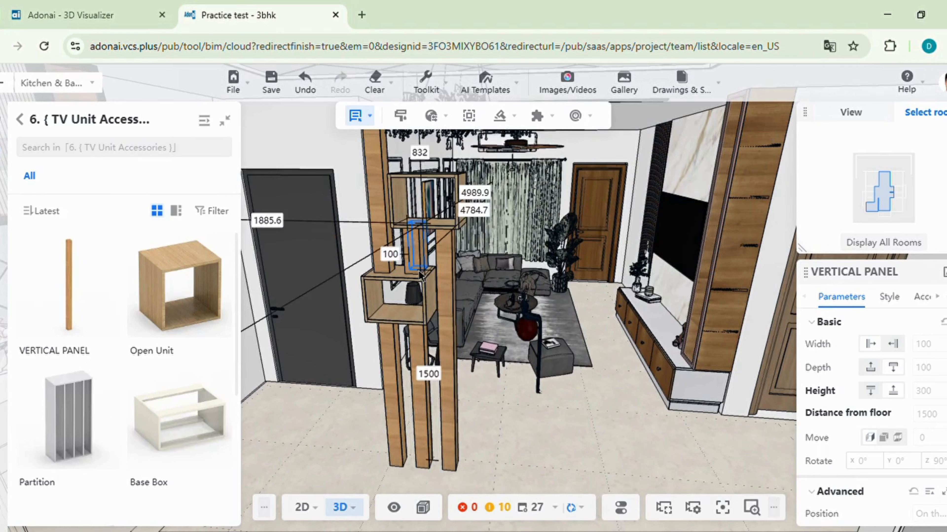
left_click_drag(395, 296, 389, 303)
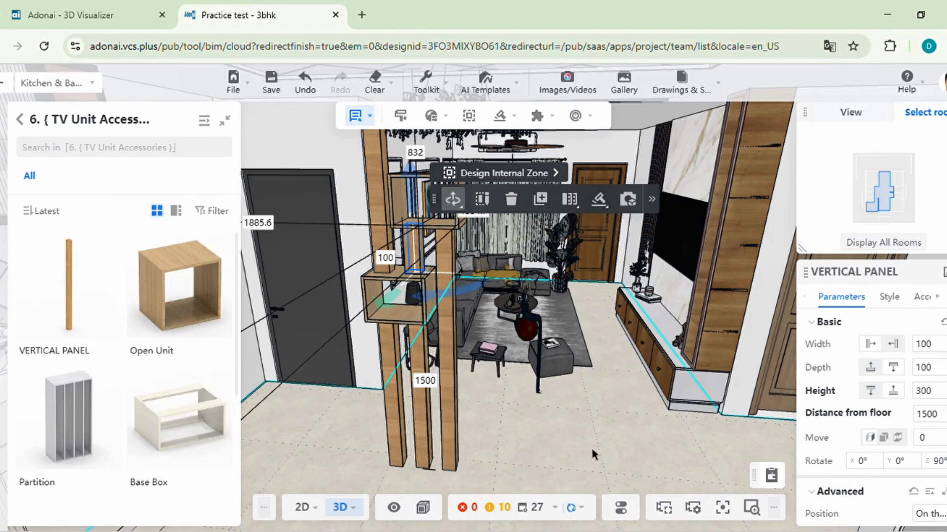
double_click(933, 421)
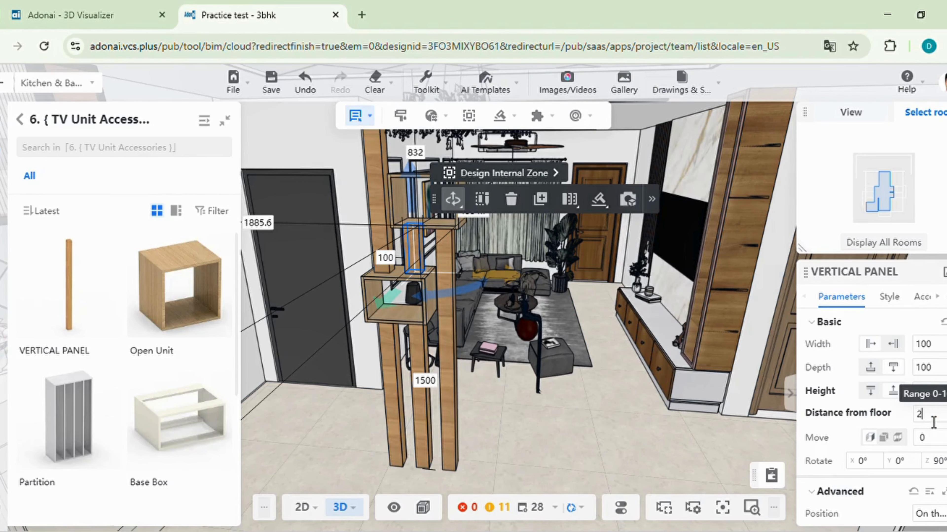
scroll(523, 419, "down", 3)
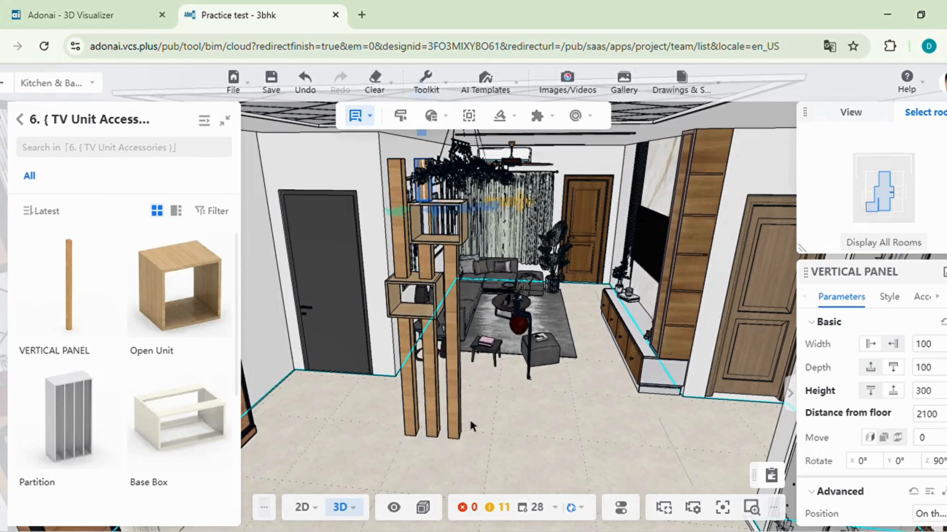
- Duplicate the short panel above the upper open unit and place the copy beside it with a 100 mm gap
right_click_drag(382, 432, 416, 428)
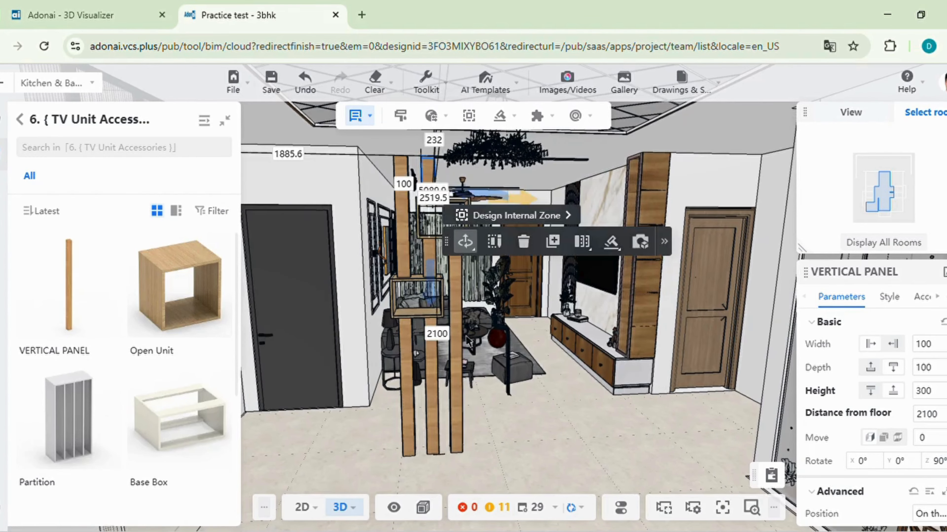
right_click_drag(338, 168, 320, 230)
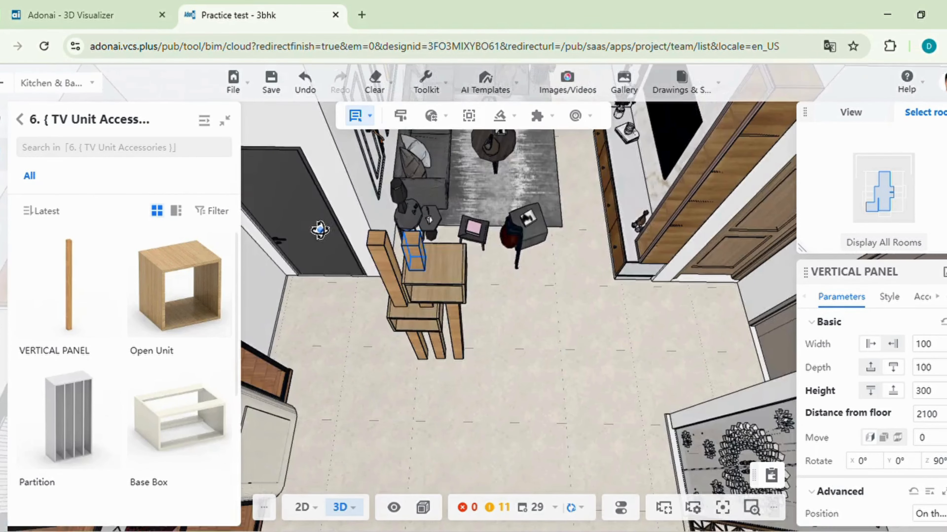
left_click(547, 211)
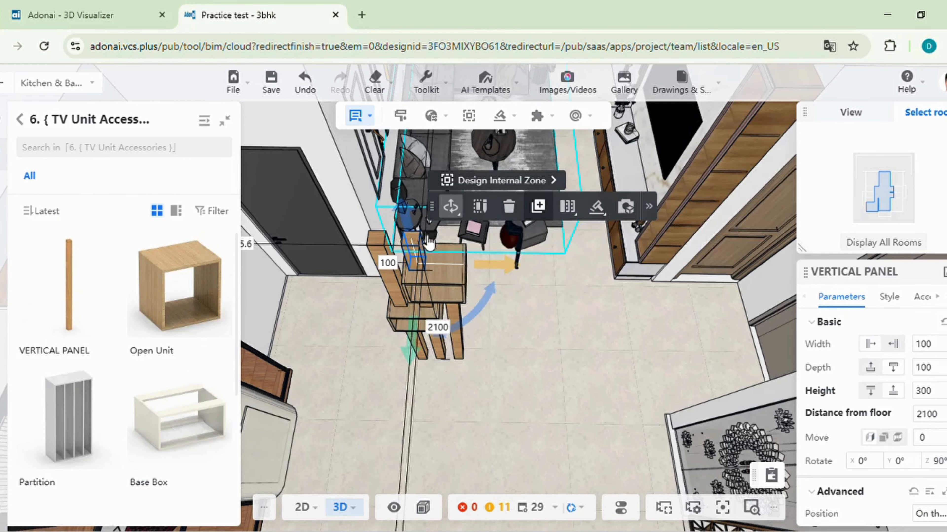
left_click(425, 255)
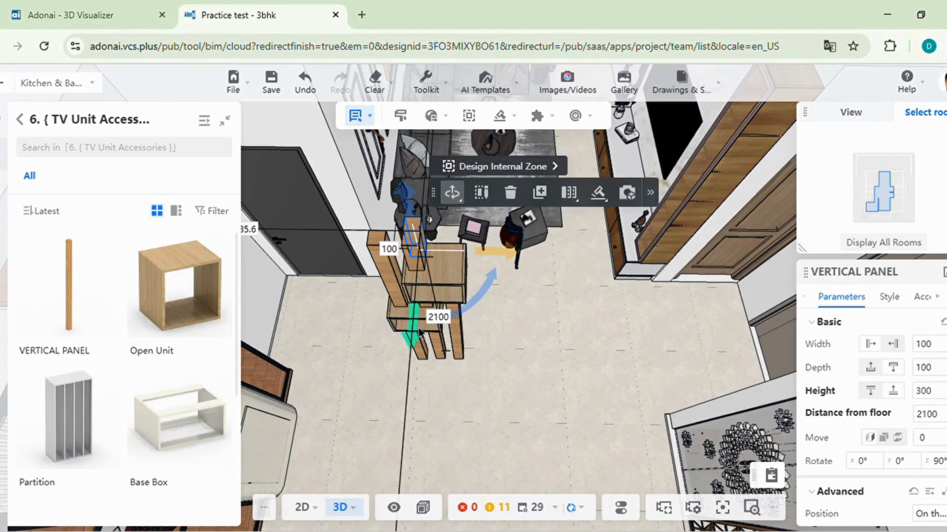
left_click_drag(413, 315, 419, 347)
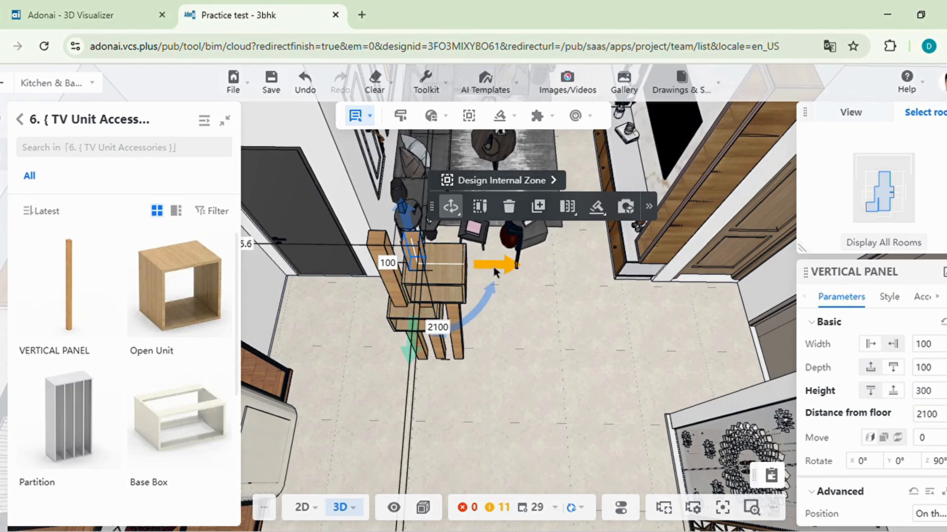
left_click_drag(512, 266, 544, 266)
left_click(441, 265)
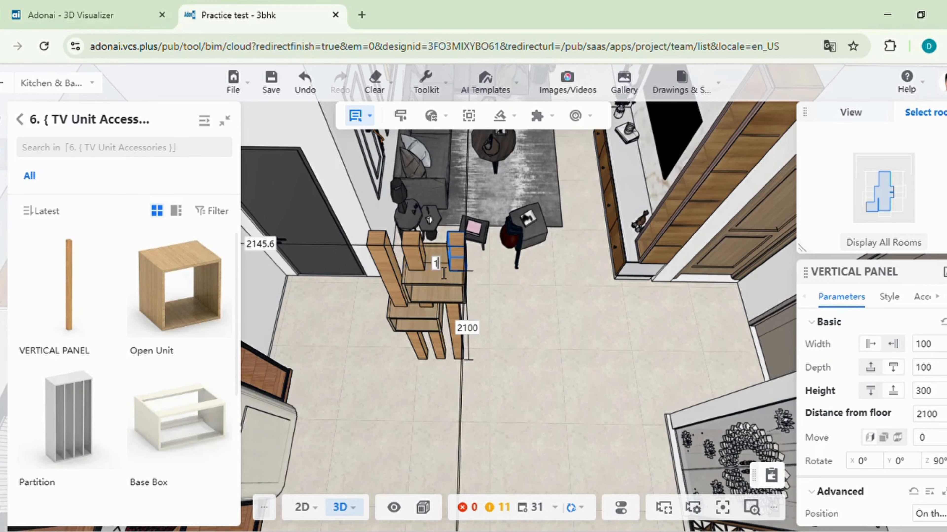
key("Return")
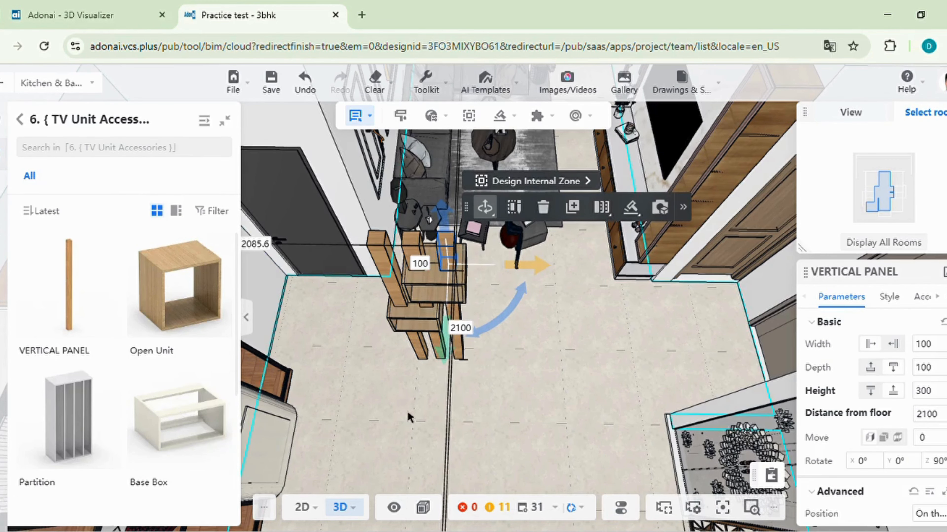
- Combine the lower open unit with most of the vertical panels into one group, and test it with a deletion that is undone
left_click(413, 431)
left_click_drag(413, 432, 422, 380)
left_click(360, 456)
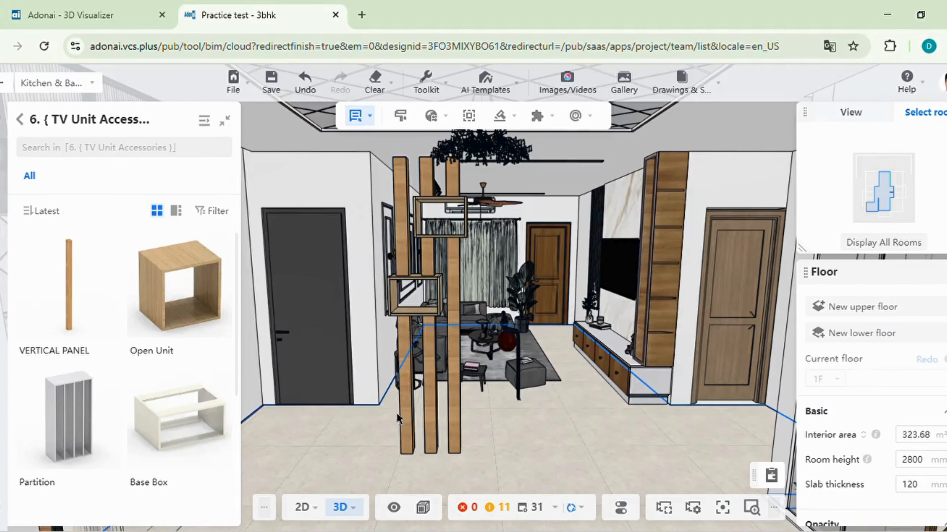
left_click_drag(379, 464, 383, 465)
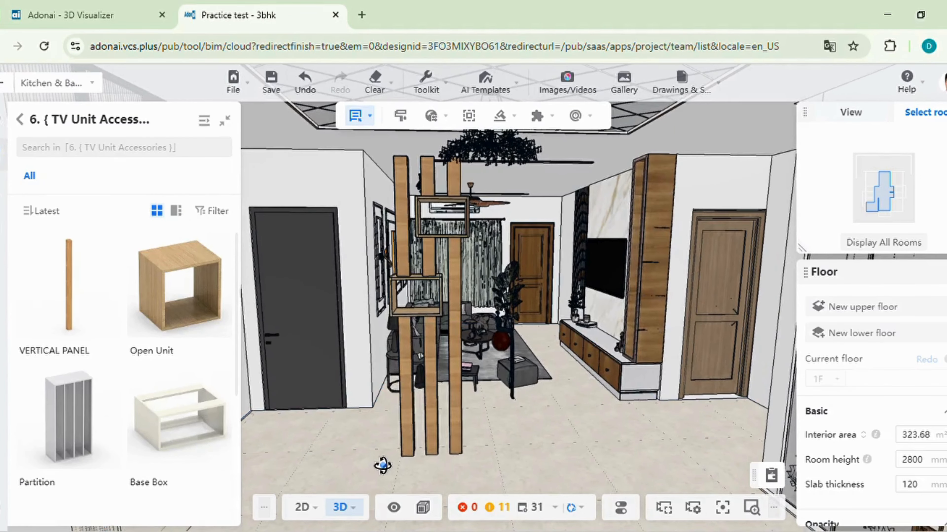
left_click(415, 312)
left_click(426, 364, "ctrl")
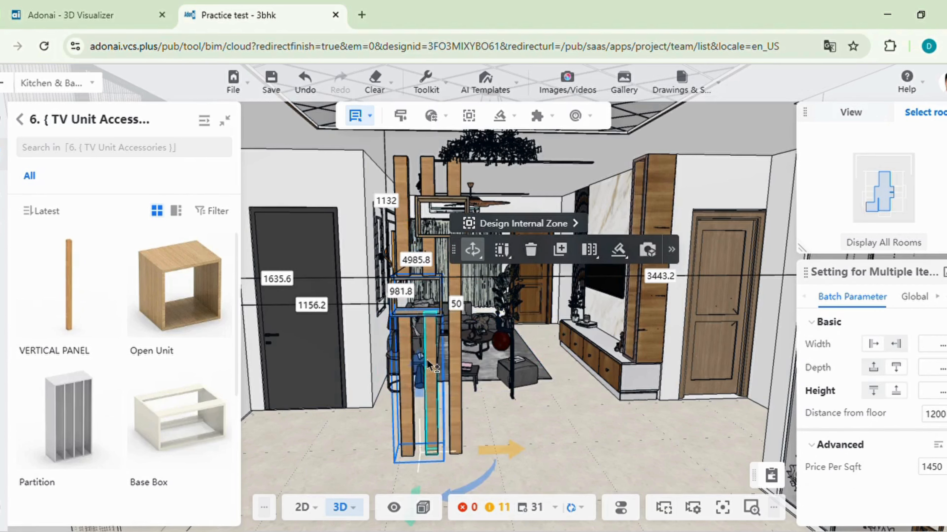
left_click(456, 353, "ctrl")
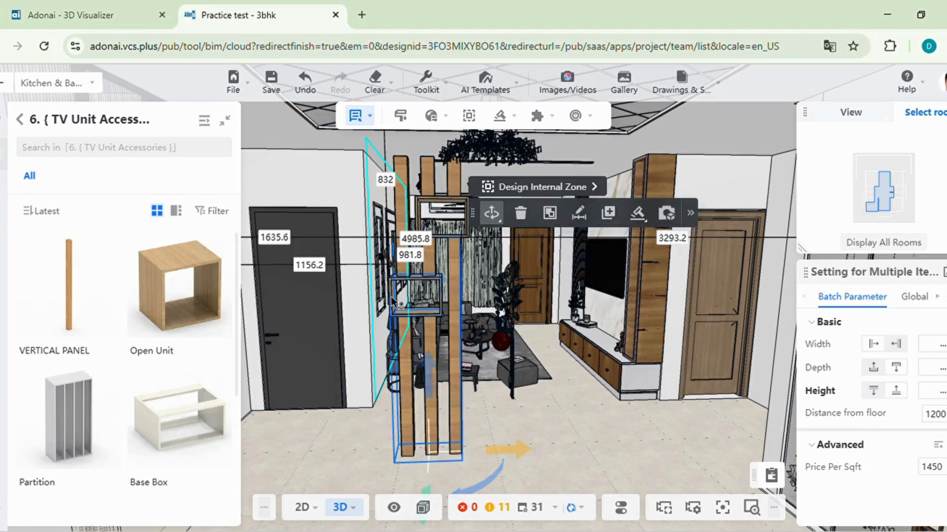
left_click(399, 220, "ctrl")
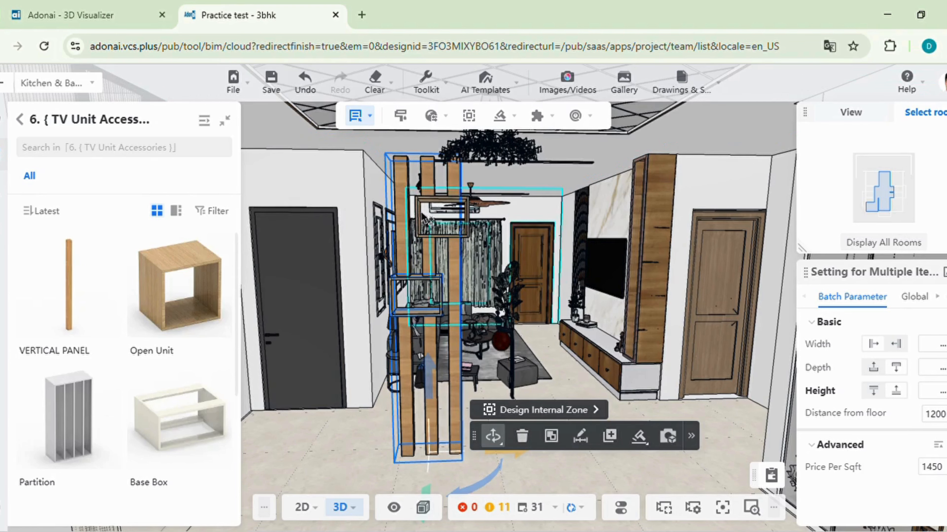
left_click(420, 220, "ctrl")
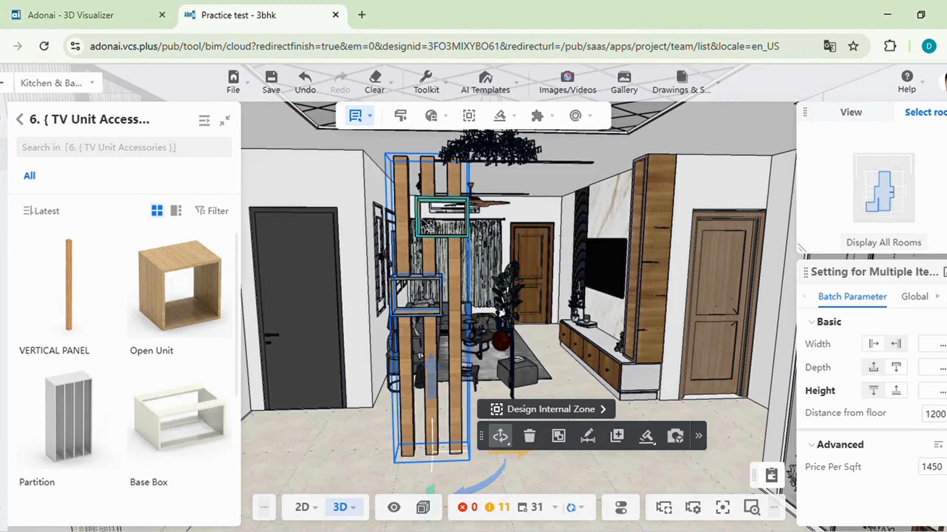
left_click(420, 218, "ctrl")
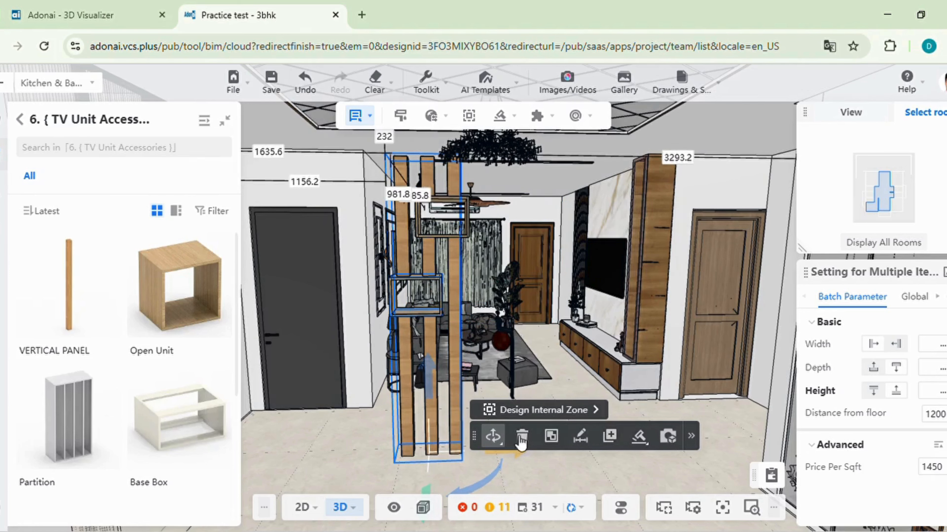
left_click(551, 436)
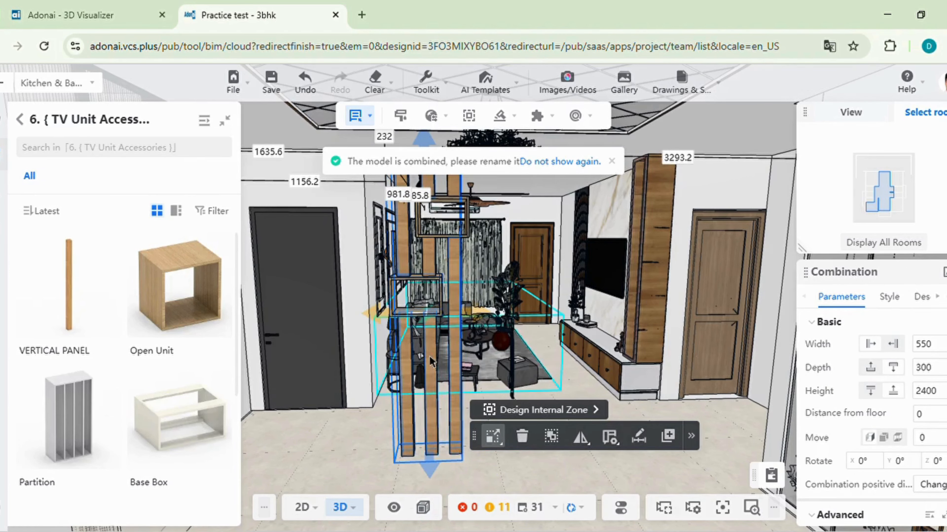
key("Delete")
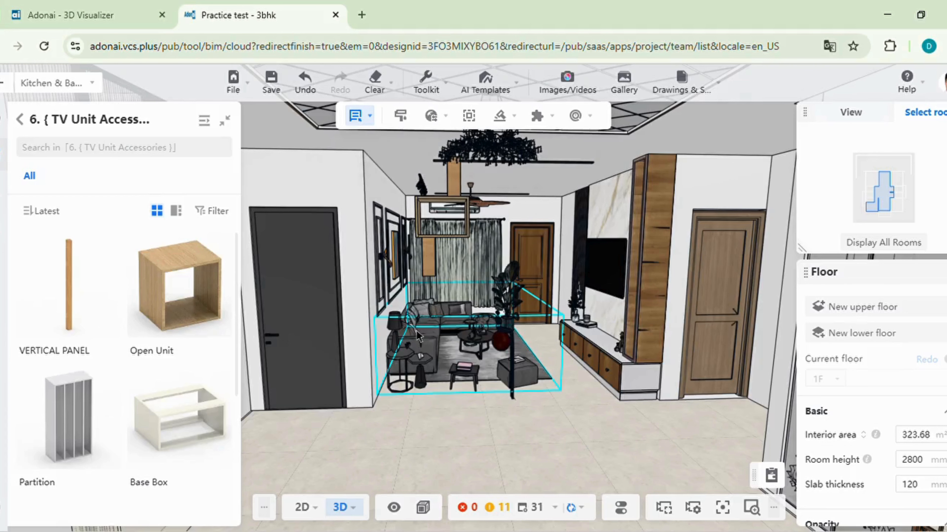
key("ctrl+z")
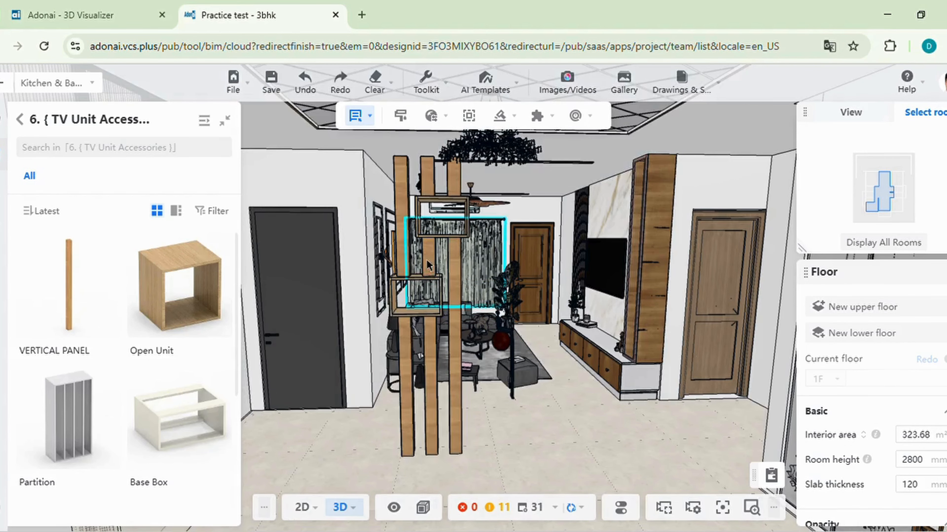
- Combine the group with the left-out upper open unit and two short panels, and test it with a deletion that is undone
left_click(447, 287)
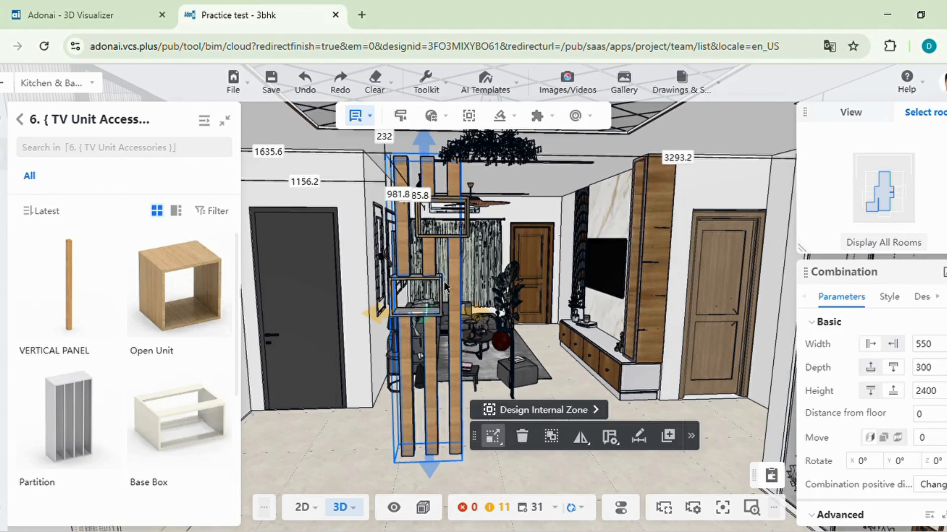
left_click(430, 251, "ctrl")
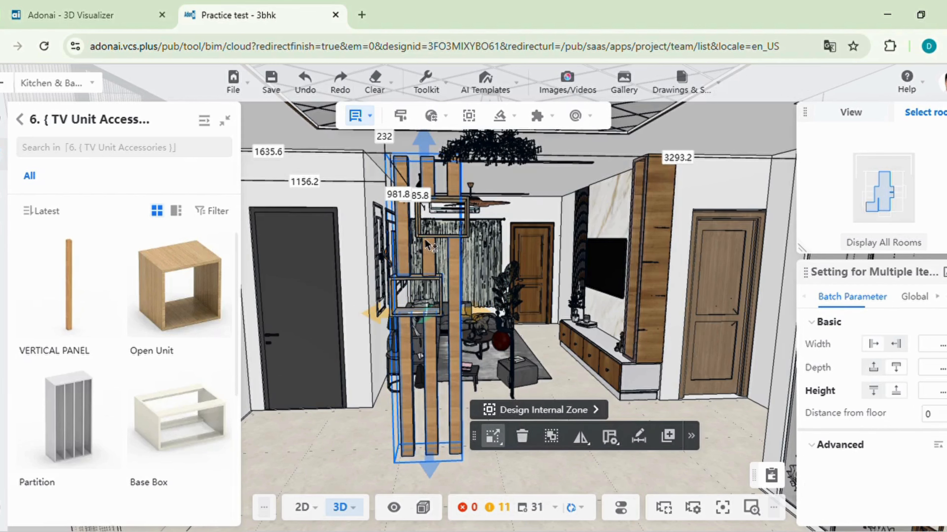
left_click(425, 240, "ctrl")
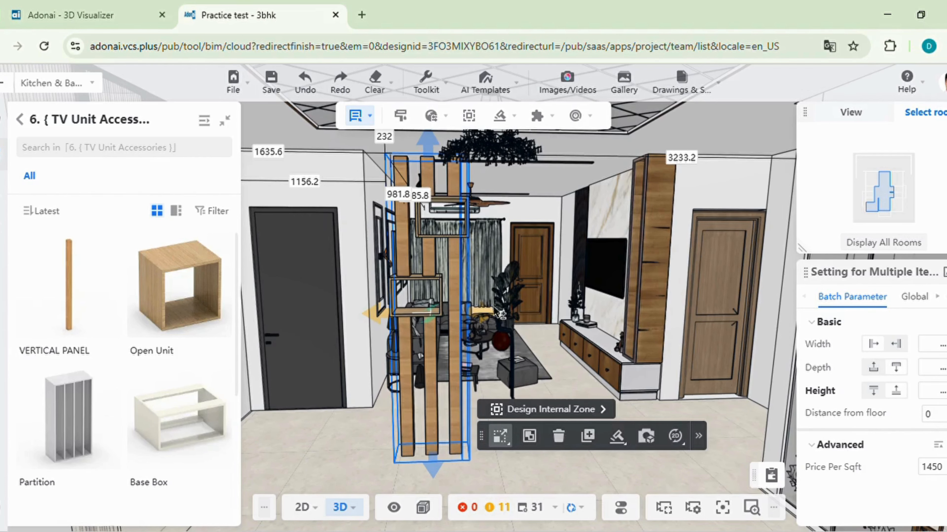
left_click(530, 435)
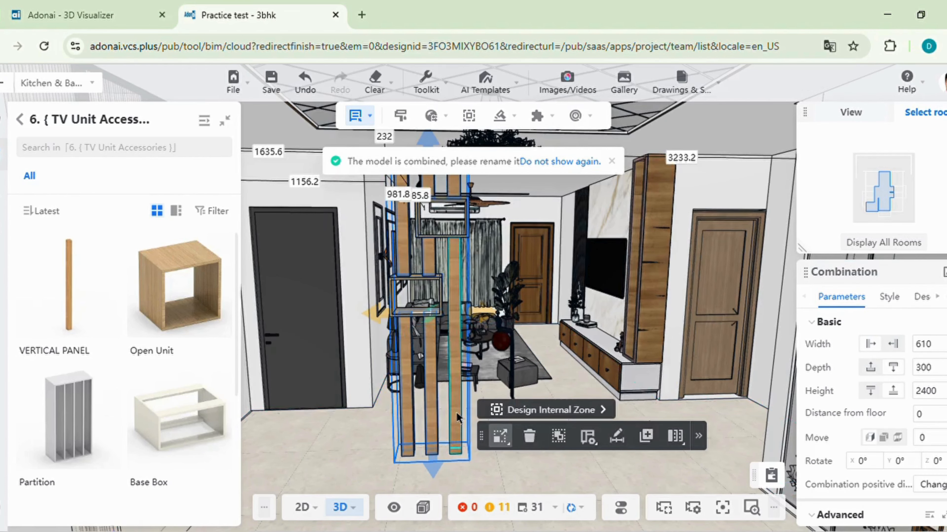
key("Delete")
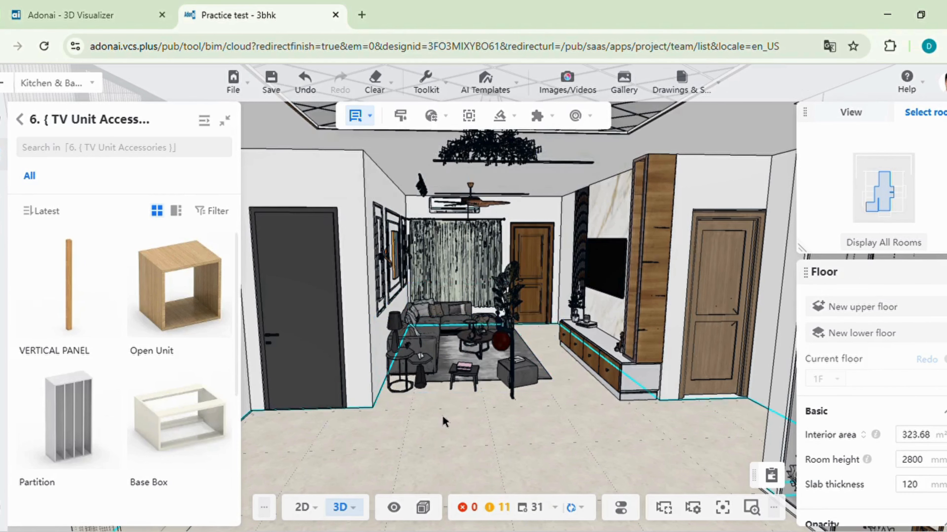
key("ctrl+z")
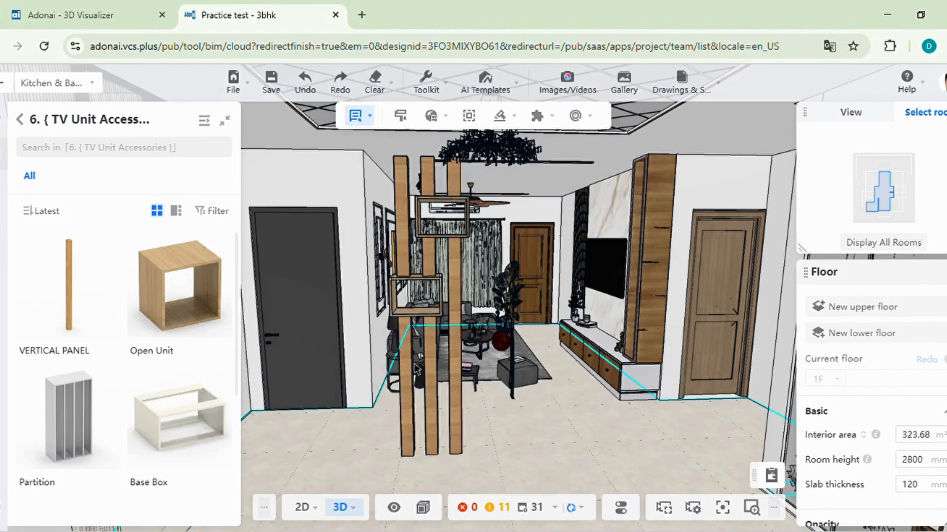
- Apply the 5433-Ideal+OAK+(SAN) finish from the enterprise GreenLam WOODS folder as the combined partition's body material
left_click(428, 313)
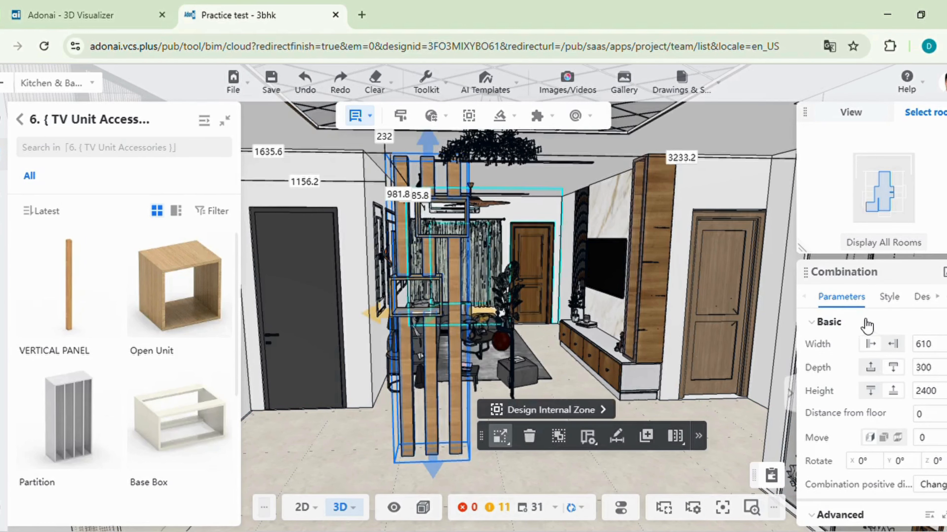
left_click(890, 298)
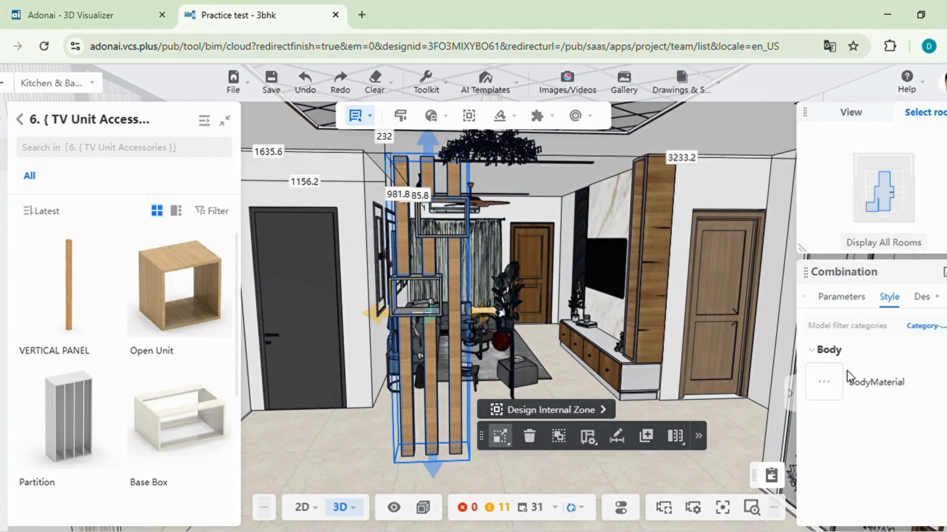
left_click(823, 384)
left_click(737, 383)
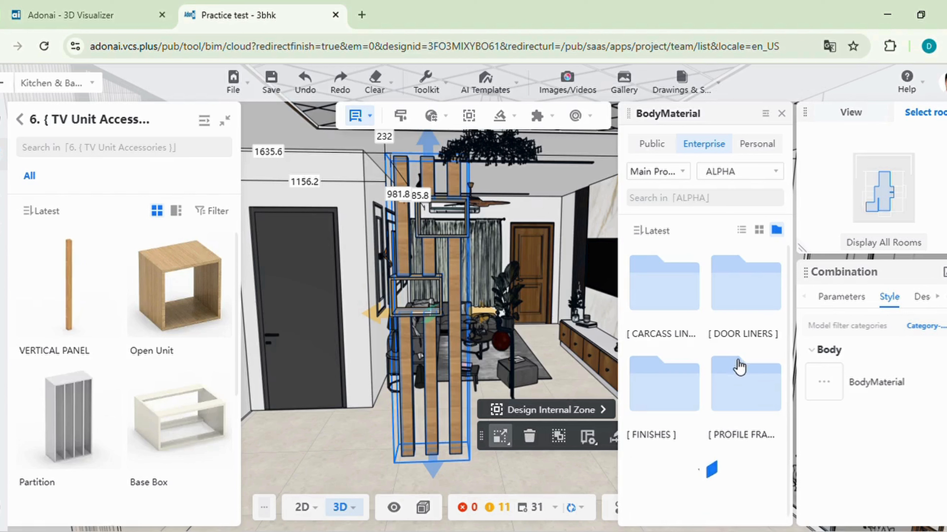
left_click(687, 390)
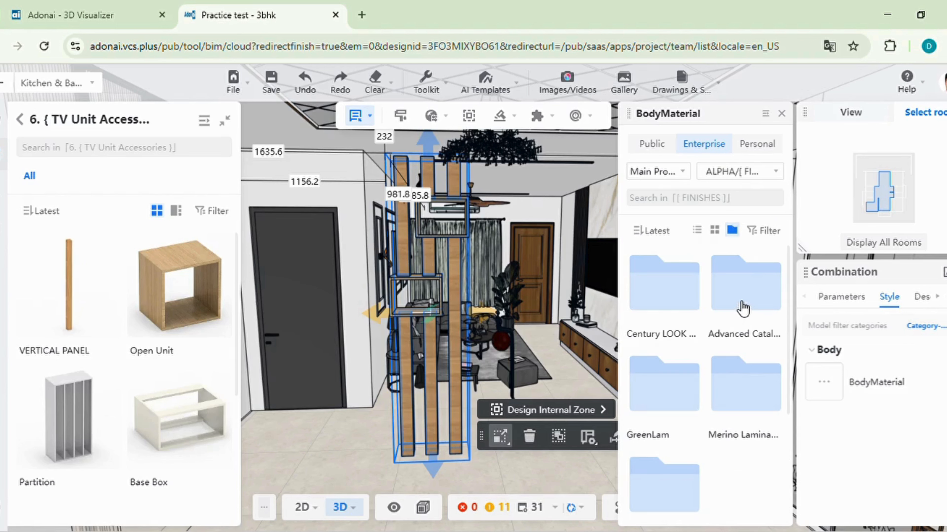
left_click(686, 389)
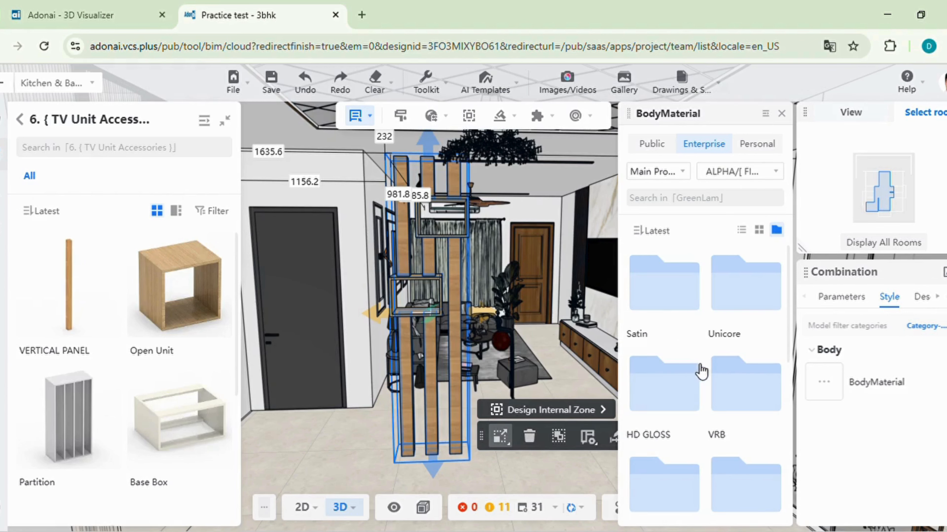
scroll(734, 396, "down", 5)
left_click(654, 316)
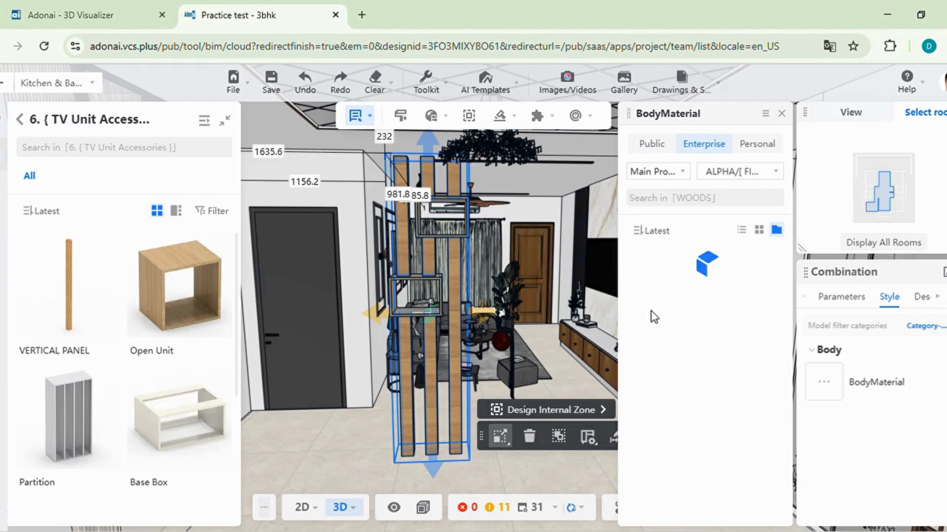
left_click(672, 302)
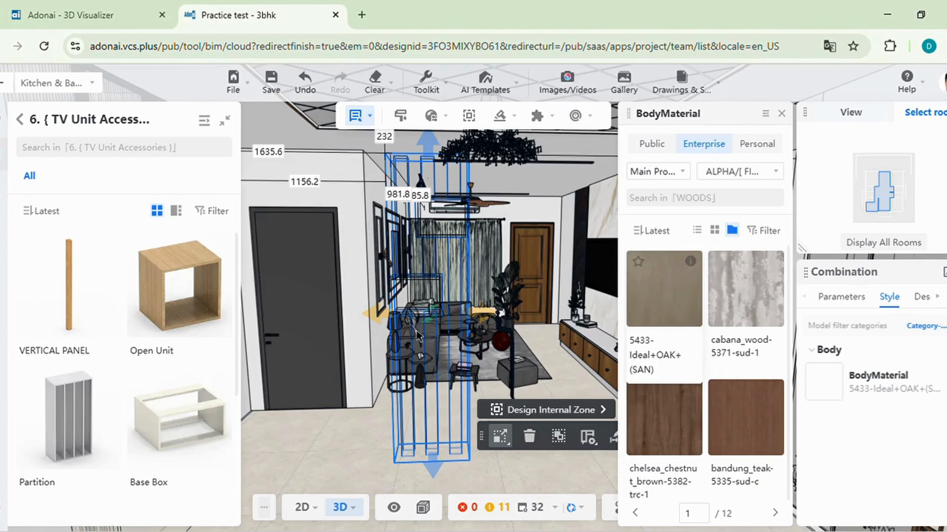
left_click(363, 418)
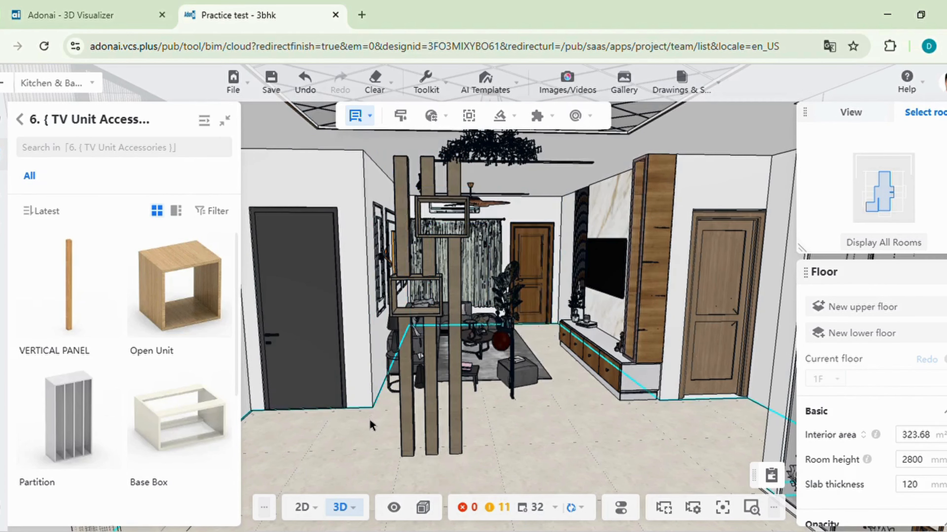
- Add the combined partition model to the favorites, storing it in the cabinets folder
left_click_drag(369, 425, 371, 427)
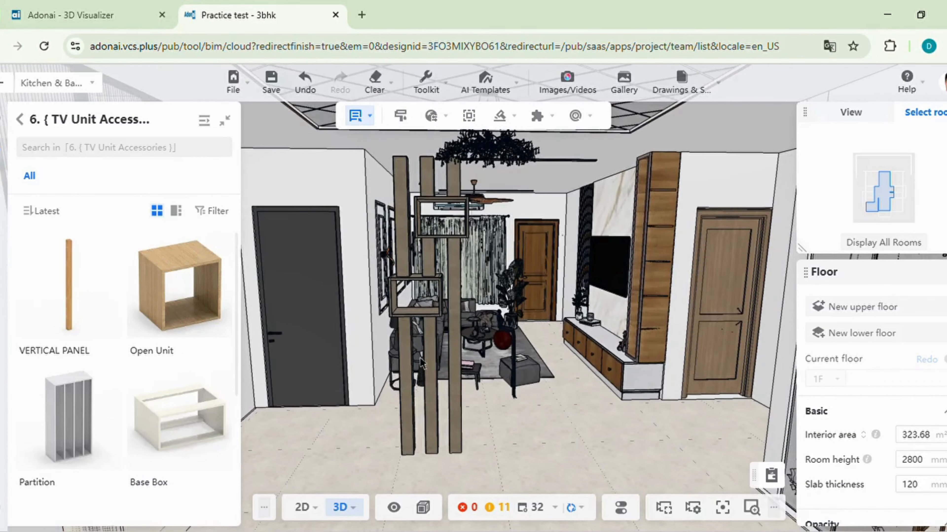
left_click(440, 322)
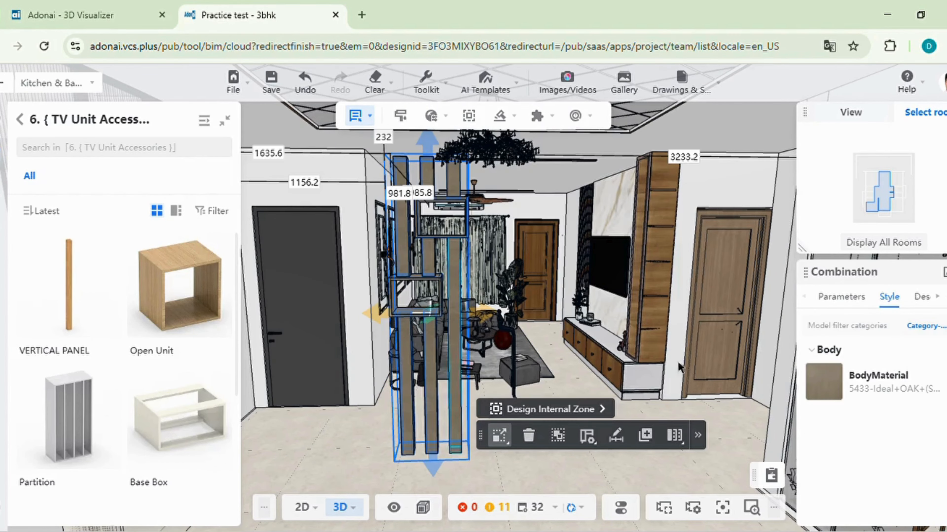
left_click(698, 436)
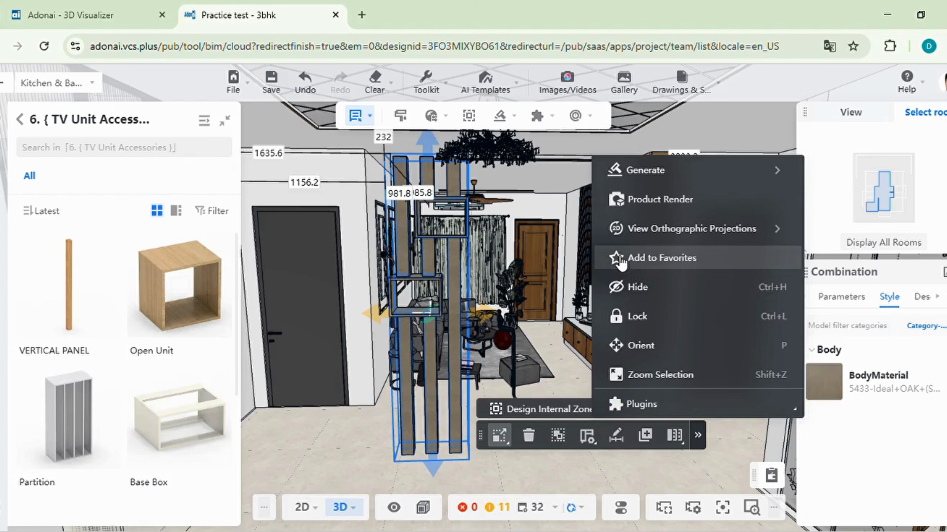
mouse_move(633, 259)
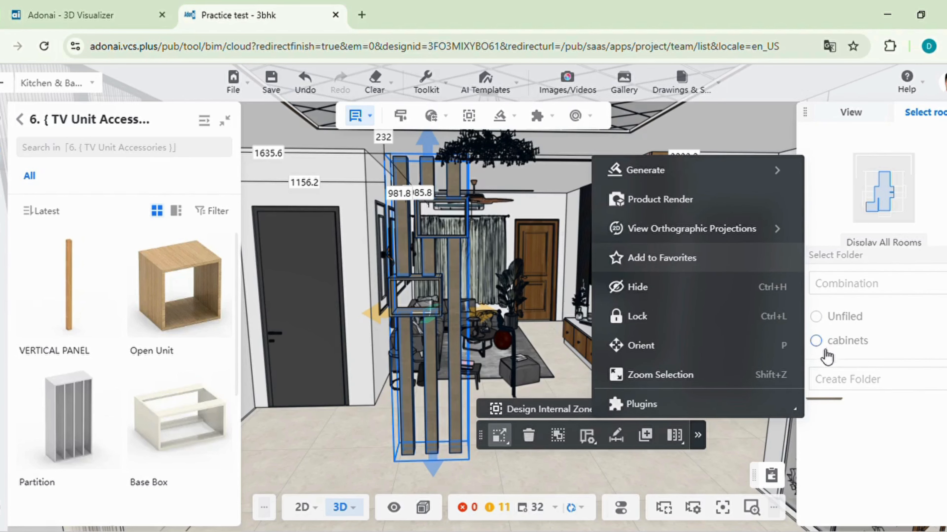
left_click(824, 351)
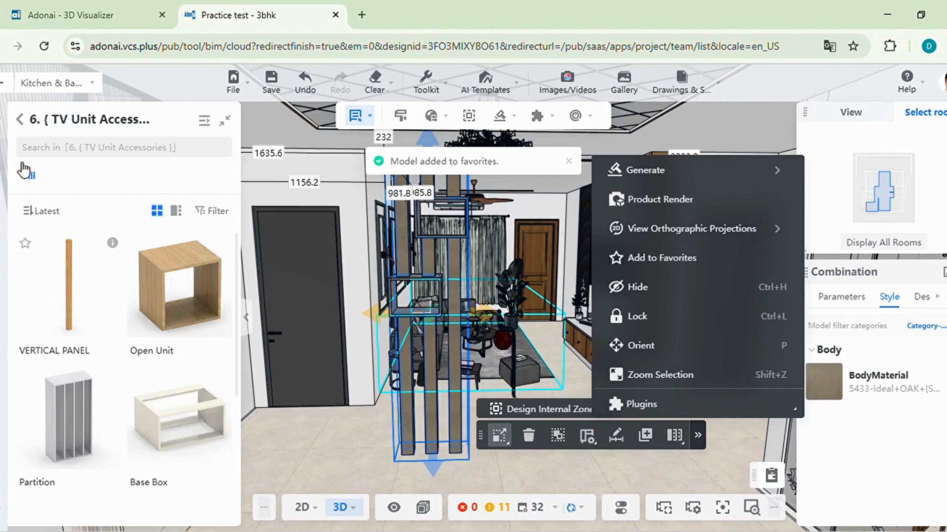
- Examine the saved partition's preview and dimensions in the cabinets favorites folder, and clear the selection in the scene
left_click(2, 191)
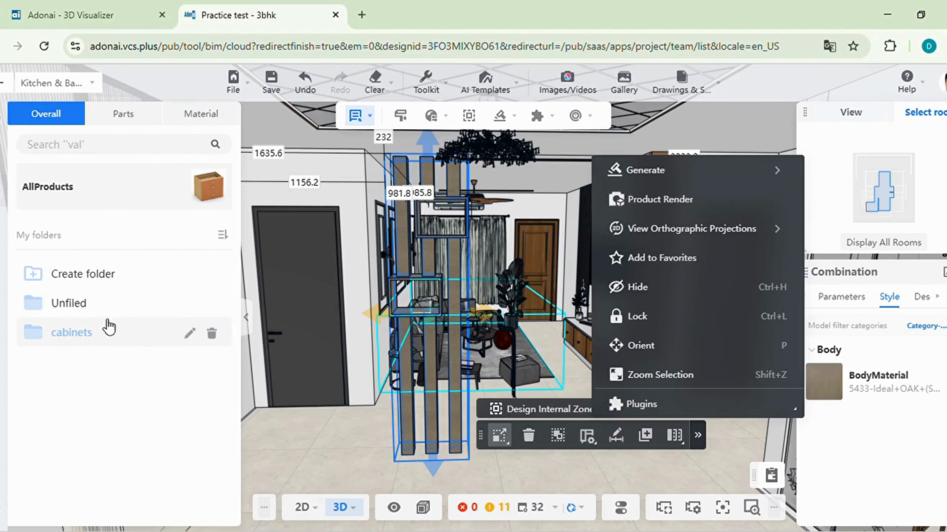
left_click(108, 328)
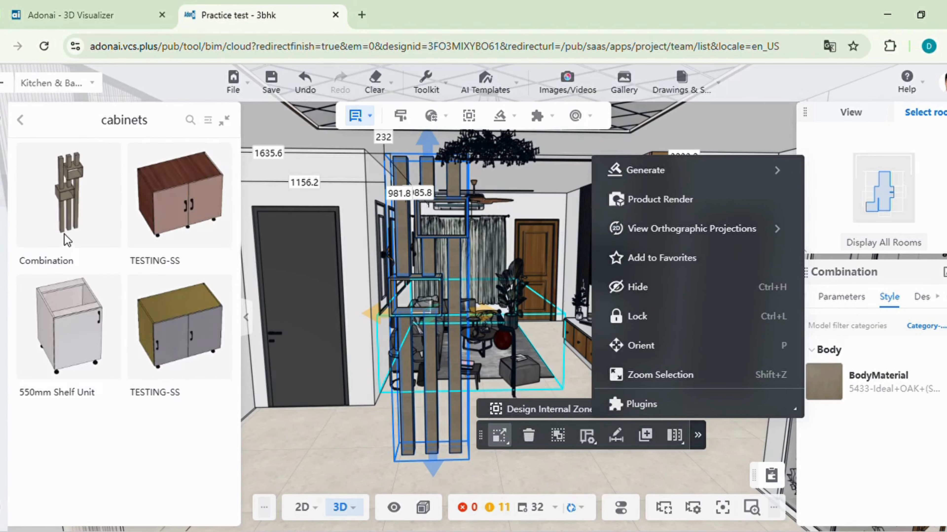
mouse_move(112, 153)
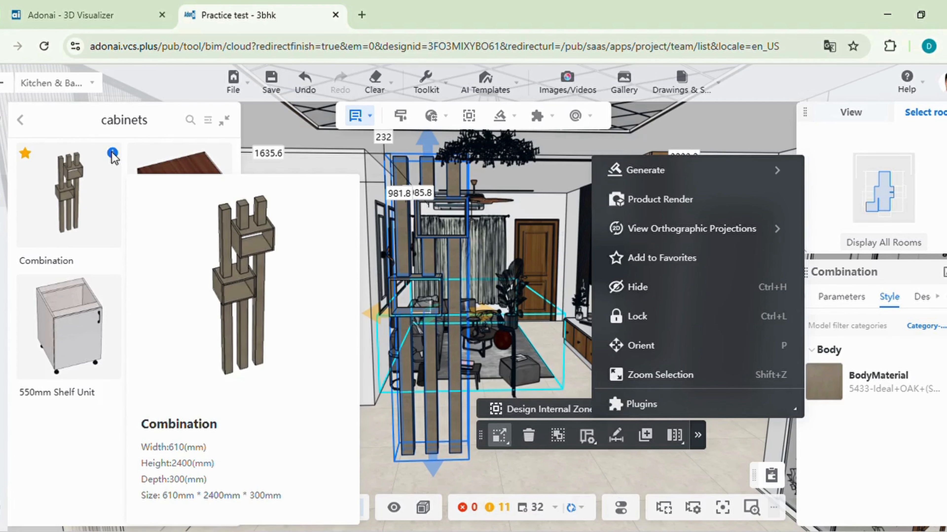
left_click(370, 437)
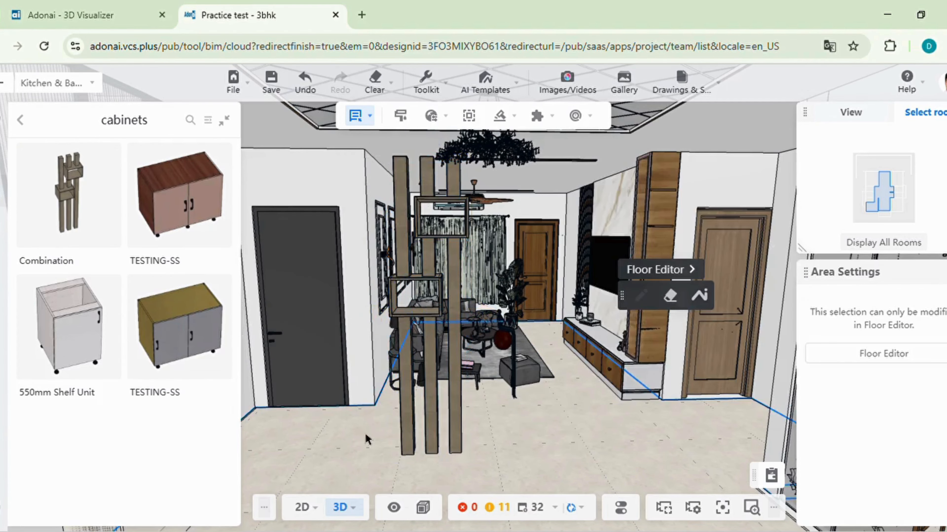